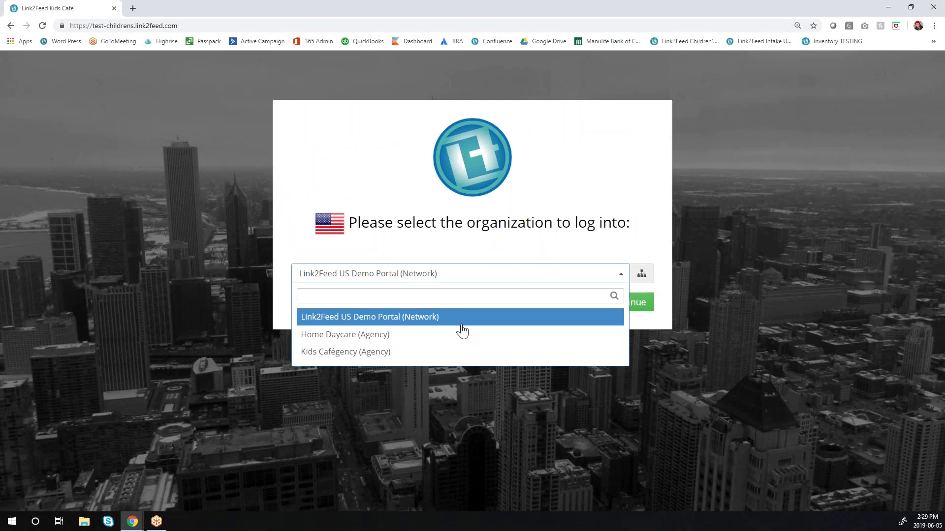
Step: Log into the Kids Cafégency (Agency) organization
{"action": "left_click", "coordinate": [416, 352]}
{"action": "left_click", "coordinate": [618, 304]}
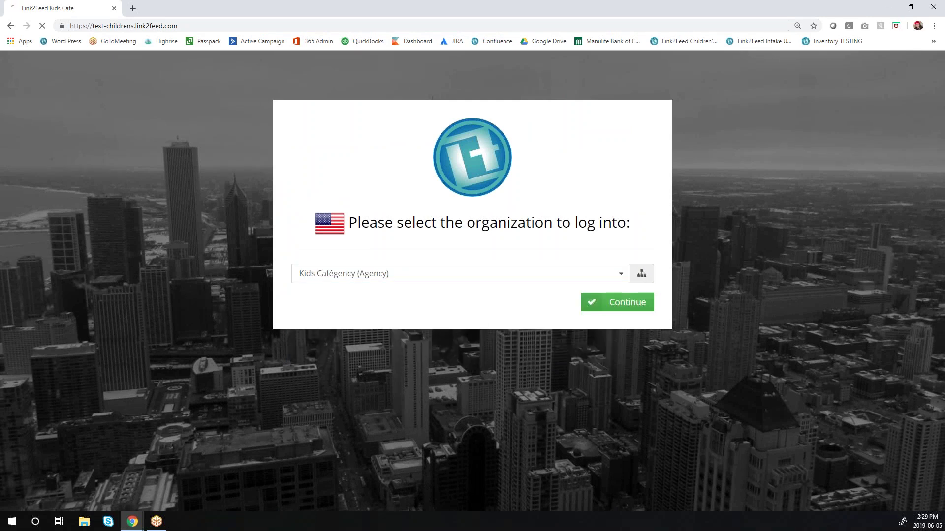
{"action": "key", "text": "ctrl+plus"}
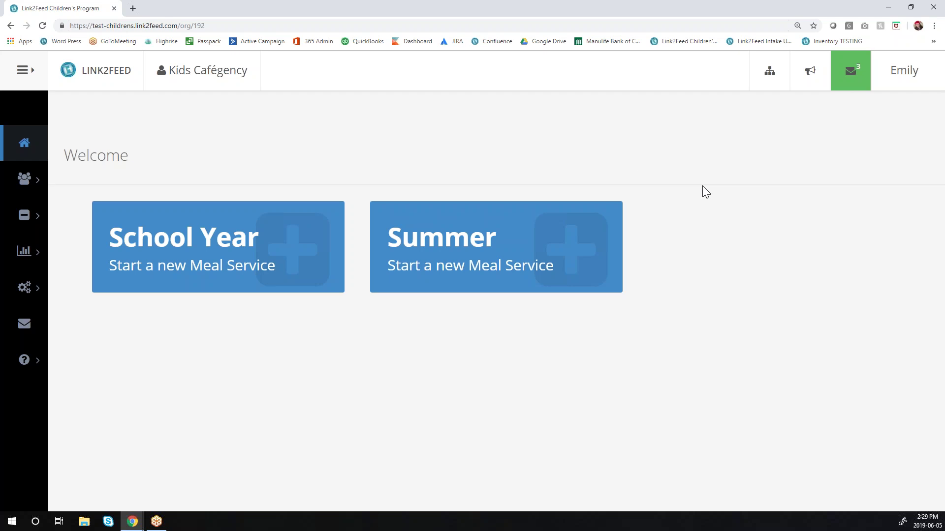
Step: Open a blank new participant form from the participants list, look through its fields, and cancel it
{"action": "mouse_move", "coordinate": [32, 188]}
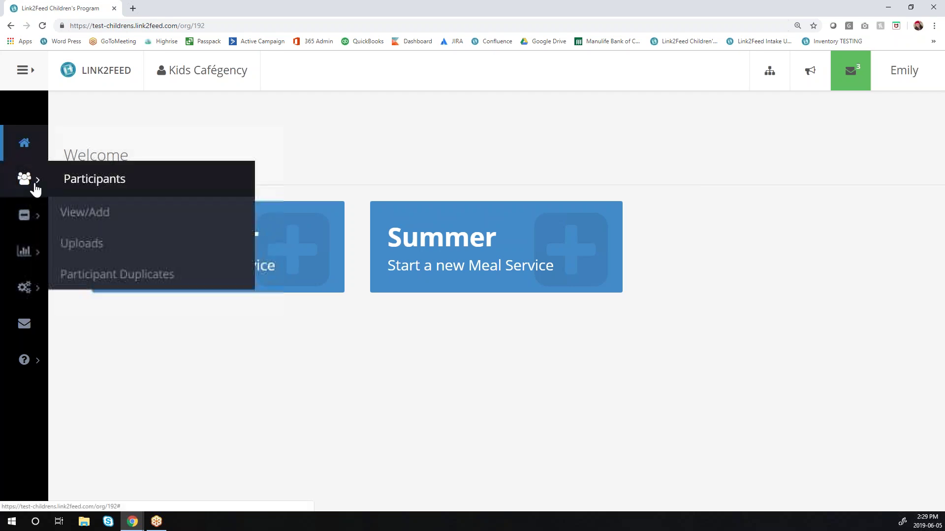
{"action": "left_click", "coordinate": [116, 213]}
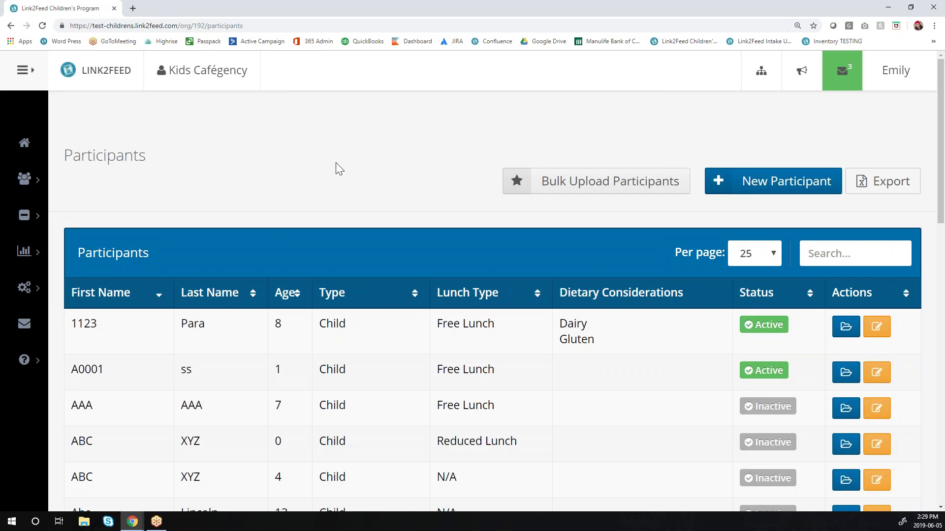
{"action": "left_click", "coordinate": [750, 187]}
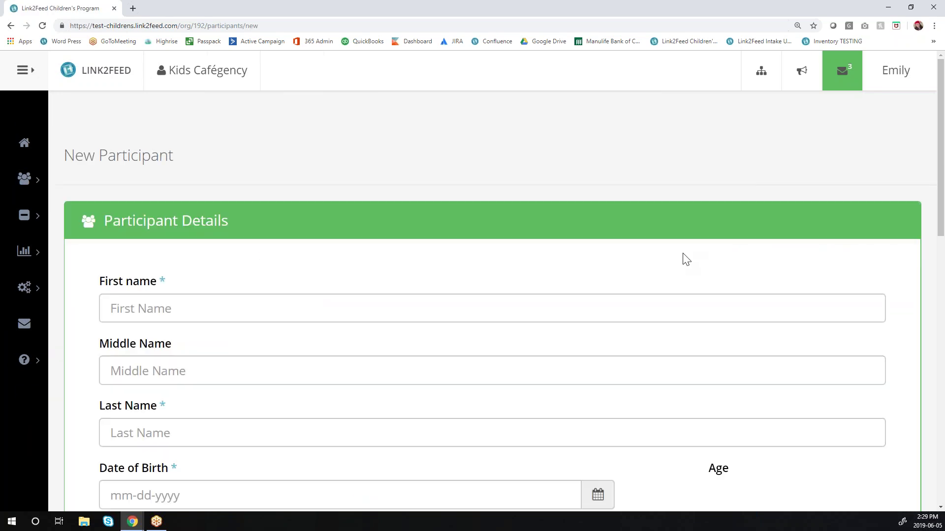
{"action": "scroll", "coordinate": [681, 257], "scroll_direction": "down", "scroll_amount": 6}
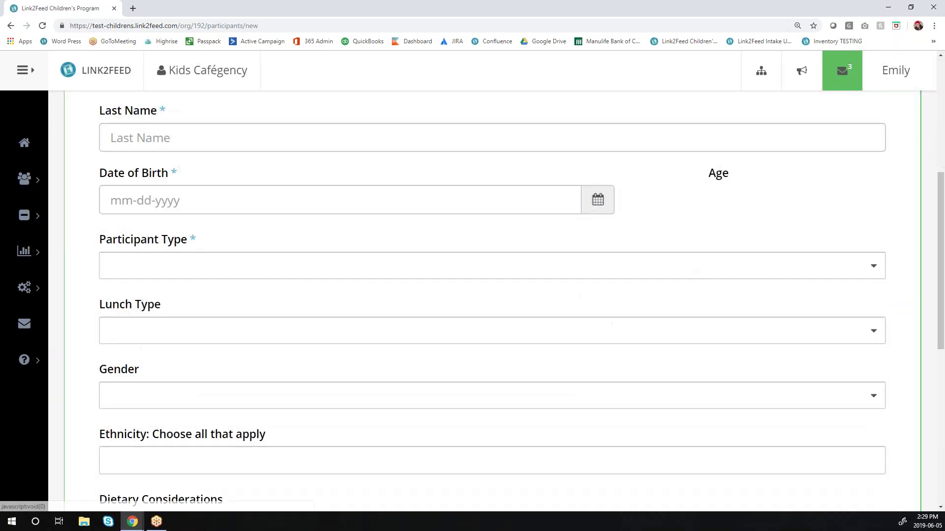
{"action": "scroll", "coordinate": [674, 448], "scroll_direction": "down", "scroll_amount": 8}
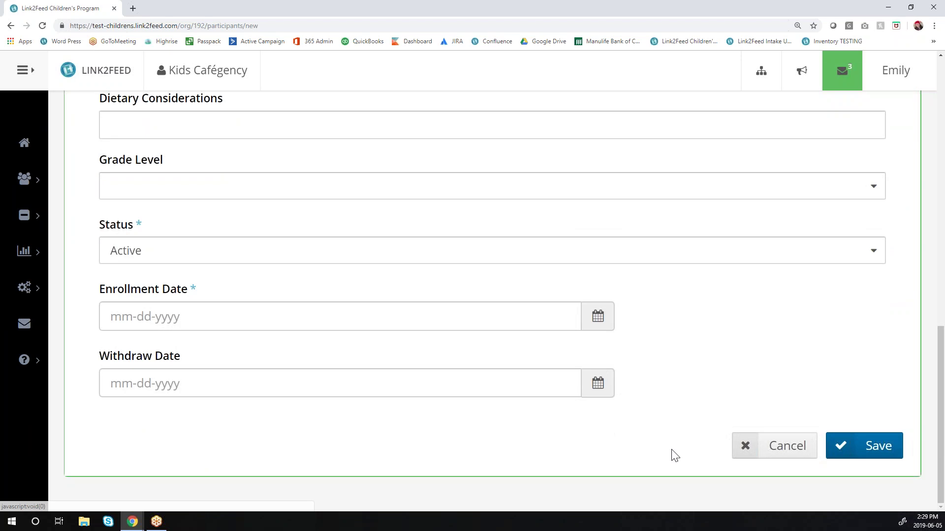
{"action": "left_click", "coordinate": [756, 456]}
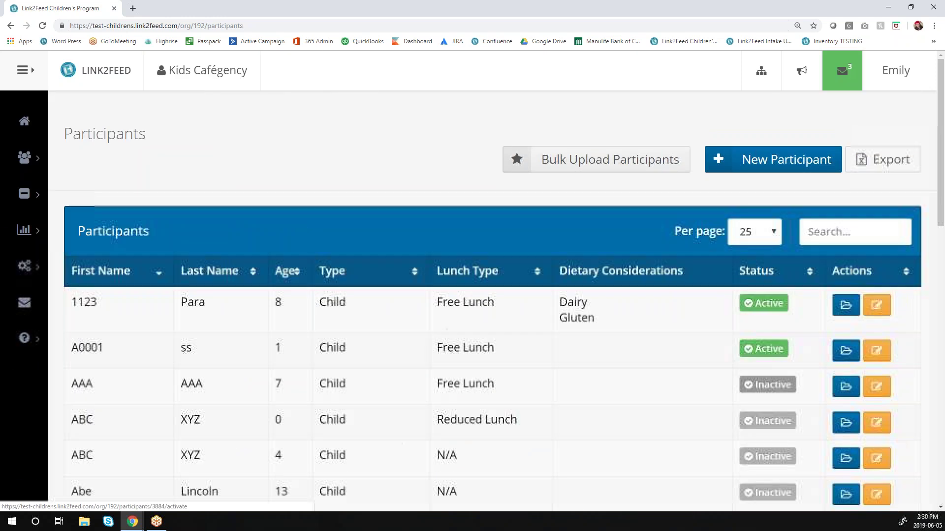
Step: View the bulk participant upload page and return to the agency's home page
{"action": "left_click", "coordinate": [622, 191]}
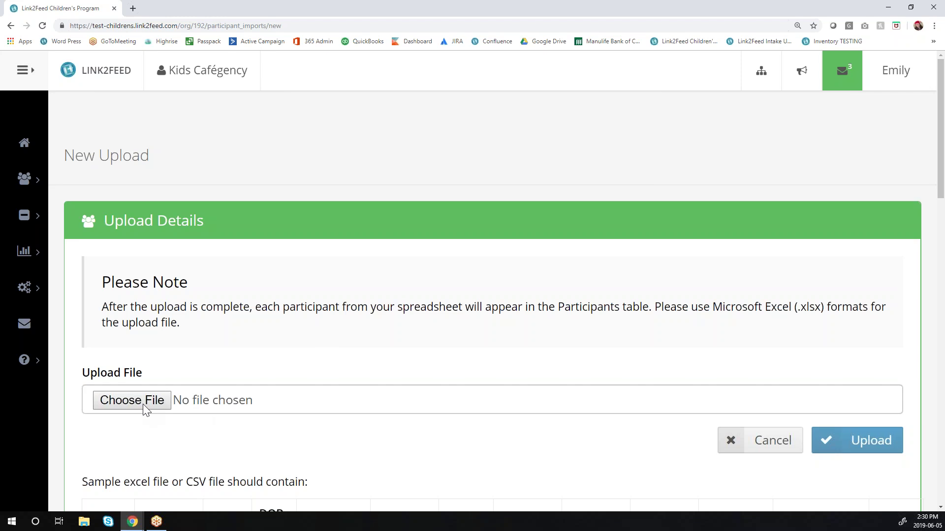
{"action": "left_click", "coordinate": [11, 27]}
{"action": "left_click", "coordinate": [11, 27]}
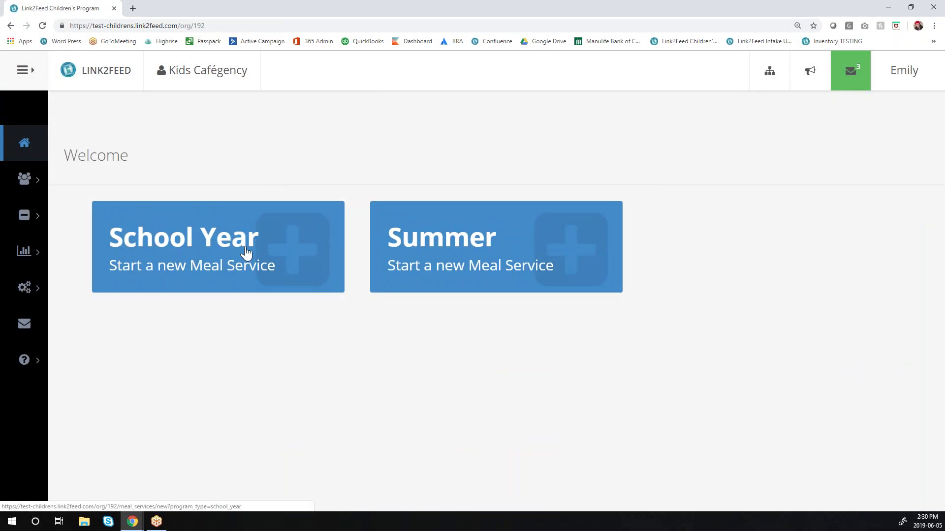
Step: Create a School Year meal service entry with 5 meals from the previous day and 19 meals received
{"action": "left_click", "coordinate": [246, 253]}
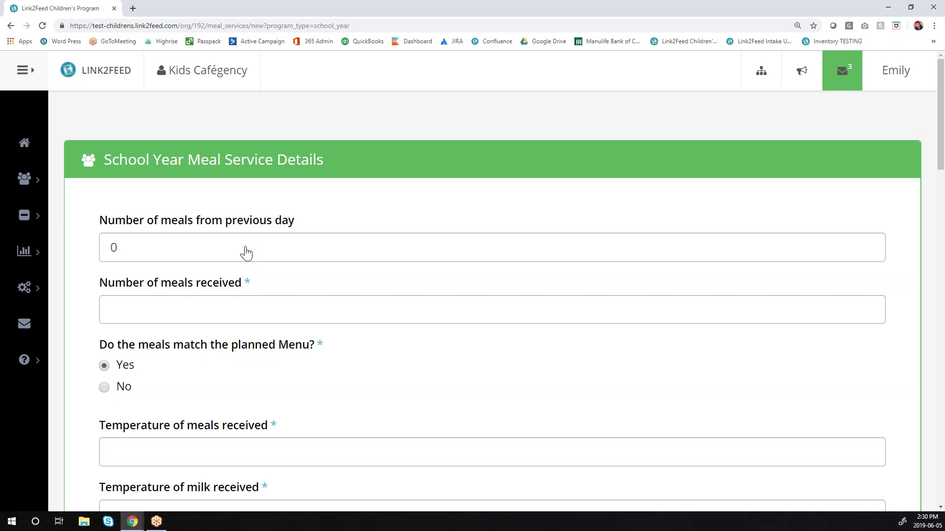
{"action": "left_click", "coordinate": [246, 253]}
{"action": "key", "text": "BackSpace"}
{"action": "type", "text": "5"}
{"action": "left_click", "coordinate": [352, 217]}
{"action": "scroll", "coordinate": [365, 210], "scroll_direction": "down", "scroll_amount": 1}
{"action": "left_click", "coordinate": [164, 255]}
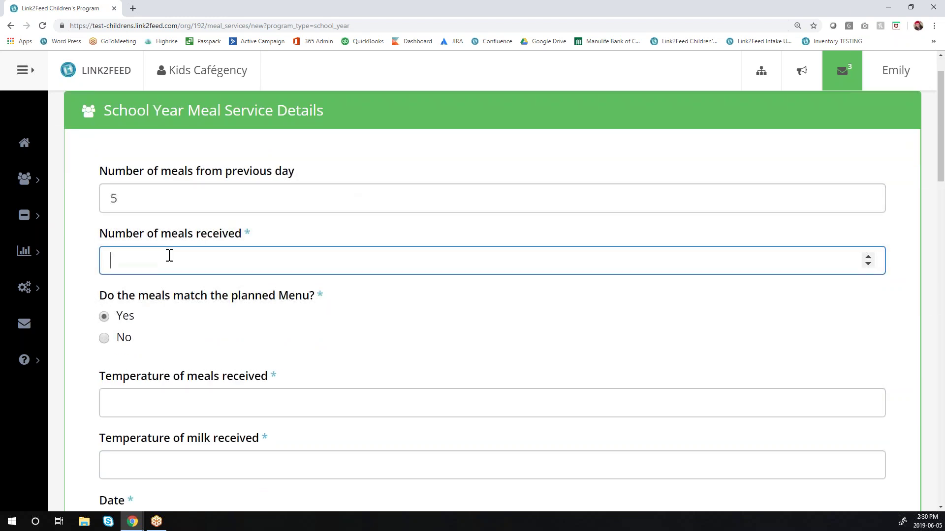
{"action": "type", "text": "20"}
{"action": "scroll", "coordinate": [279, 260], "scroll_direction": "down", "scroll_amount": 2}
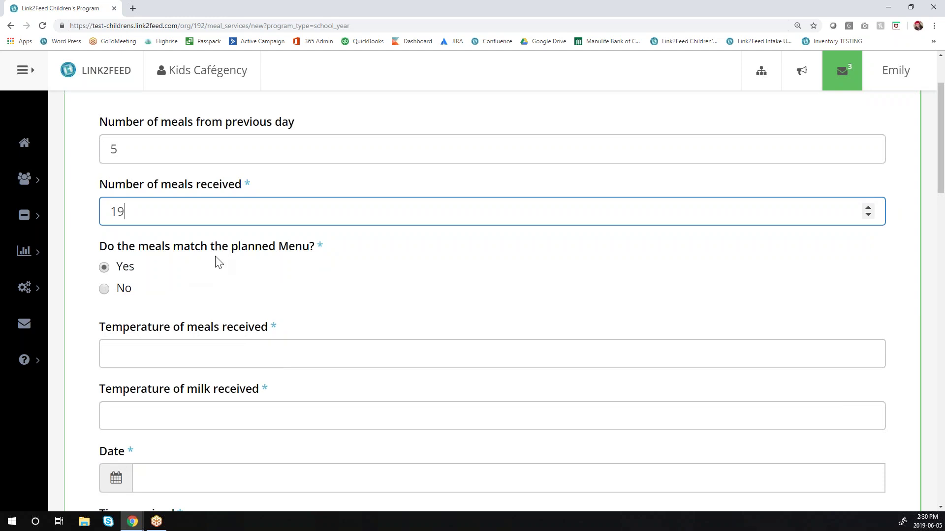
Step: Set the temperature of meals received and the temperature of milk received to 65 each
{"action": "scroll", "coordinate": [215, 261], "scroll_direction": "down", "scroll_amount": 1}
{"action": "scroll", "coordinate": [215, 261], "scroll_direction": "down", "scroll_amount": 1}
{"action": "left_click", "coordinate": [156, 259]}
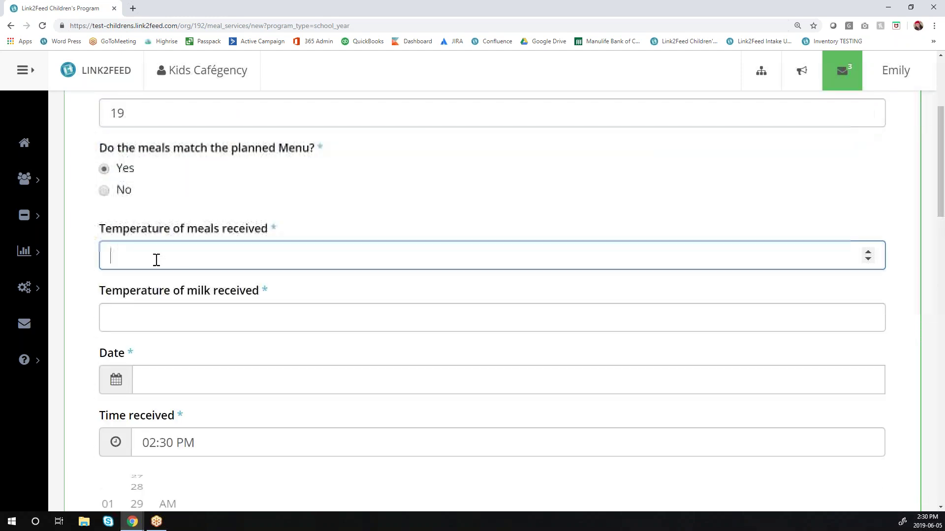
{"action": "type", "text": "65"}
{"action": "left_click", "coordinate": [151, 321]}
{"action": "type", "text": "65"}
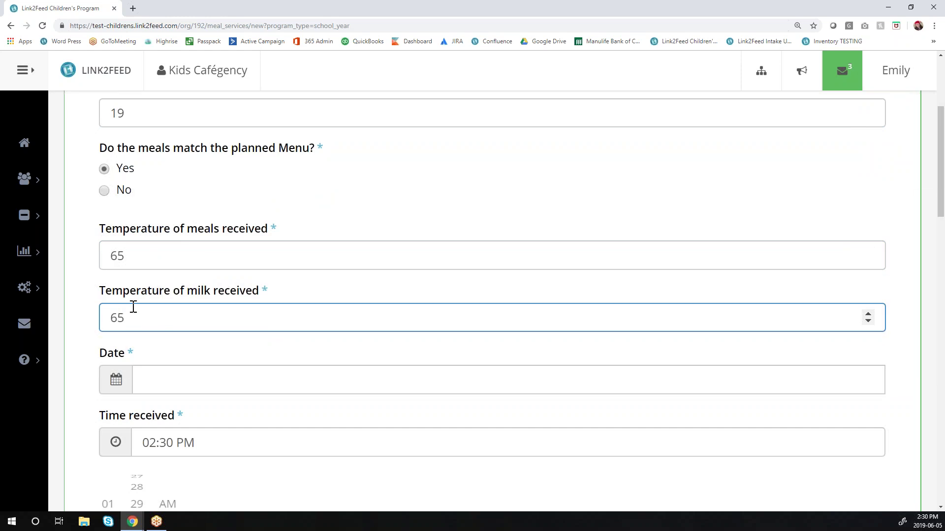
{"action": "left_click", "coordinate": [107, 291]}
Step: Set the meal service date to 06-05-2019
{"action": "scroll", "coordinate": [285, 238], "scroll_direction": "down", "scroll_amount": 1}
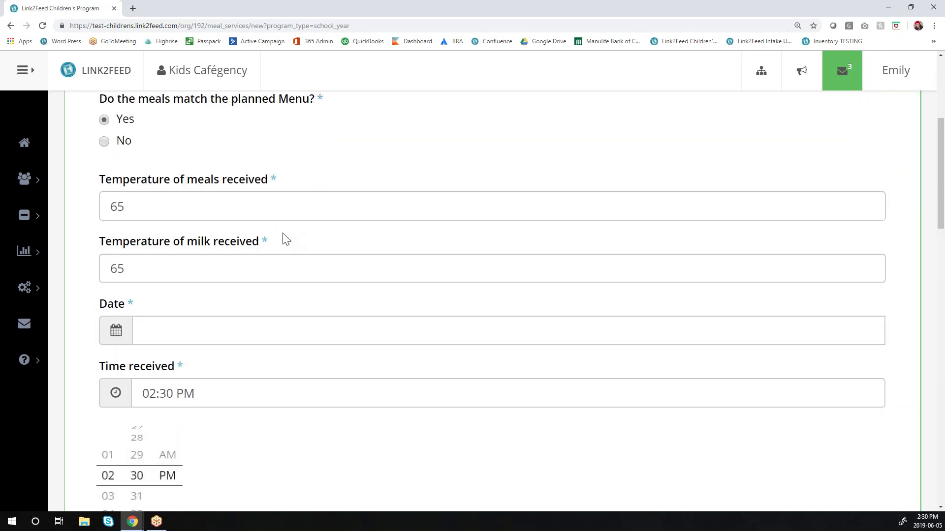
{"action": "left_click", "coordinate": [249, 329]}
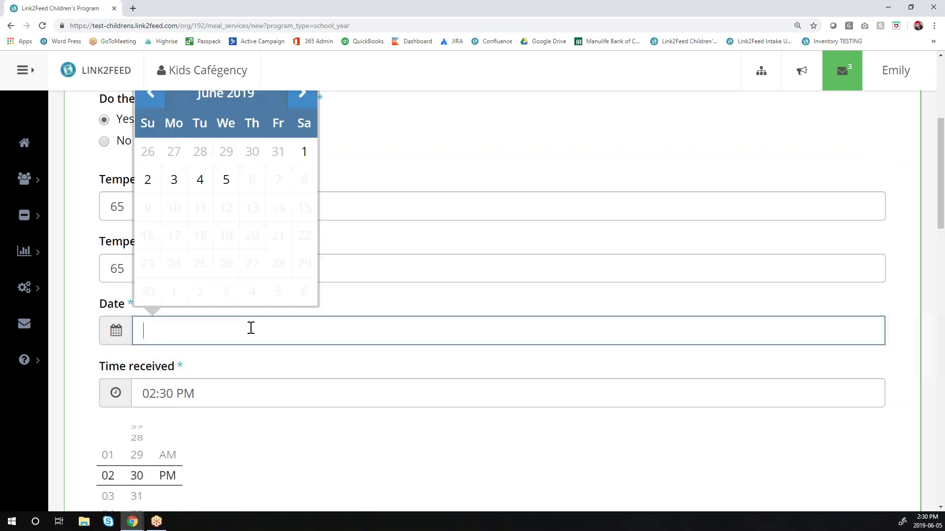
{"action": "left_click", "coordinate": [226, 181]}
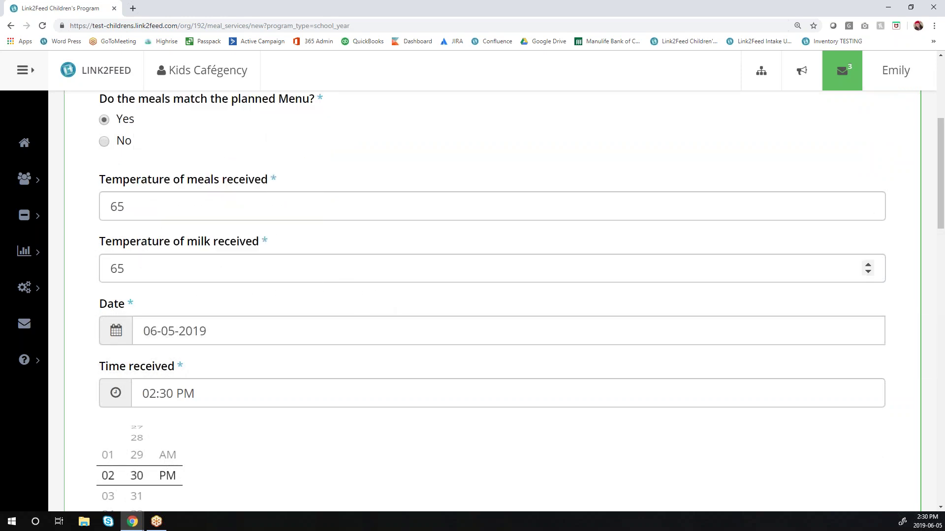
Step: Set the meal type to Lunch and select the Cold and Testing meal styles
{"action": "scroll", "coordinate": [295, 261], "scroll_direction": "down", "scroll_amount": 2}
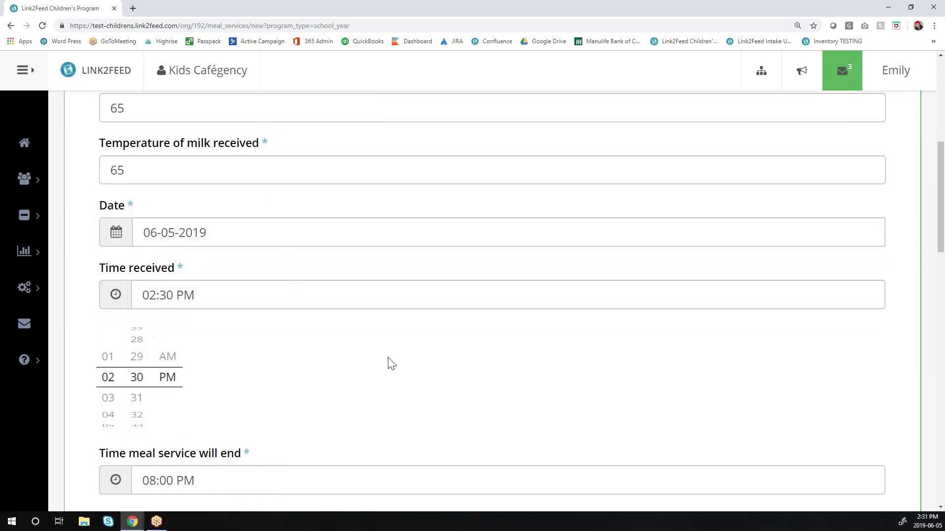
{"action": "scroll", "coordinate": [352, 287], "scroll_direction": "down", "scroll_amount": 1}
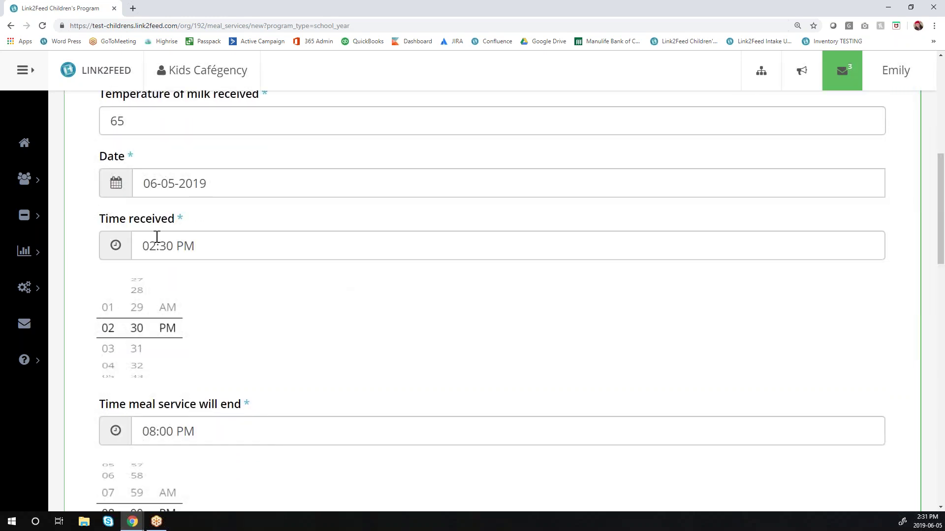
{"action": "scroll", "coordinate": [265, 249], "scroll_direction": "down", "scroll_amount": 1}
{"action": "scroll", "coordinate": [221, 270], "scroll_direction": "down", "scroll_amount": 1}
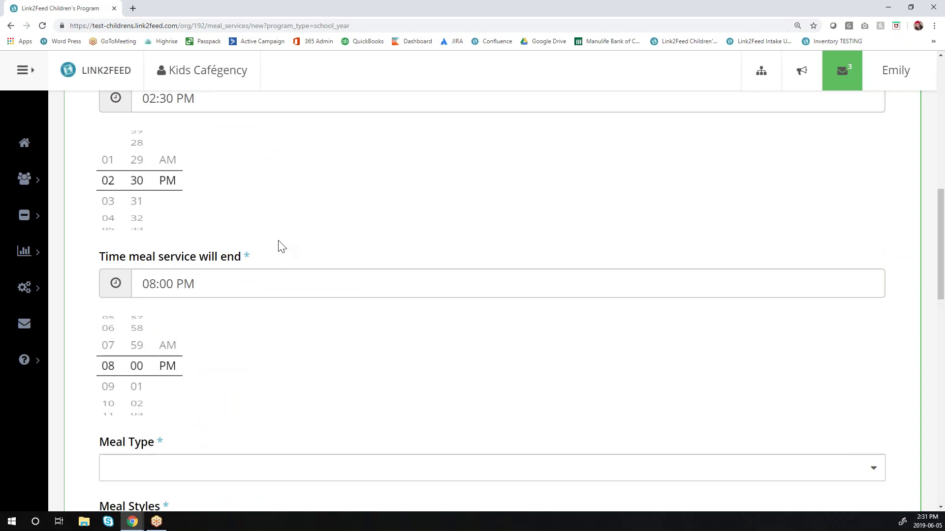
{"action": "scroll", "coordinate": [278, 244], "scroll_direction": "down", "scroll_amount": 1}
{"action": "left_click", "coordinate": [164, 377]}
{"action": "left_click", "coordinate": [163, 289]}
{"action": "scroll", "coordinate": [239, 261], "scroll_direction": "down", "scroll_amount": 2}
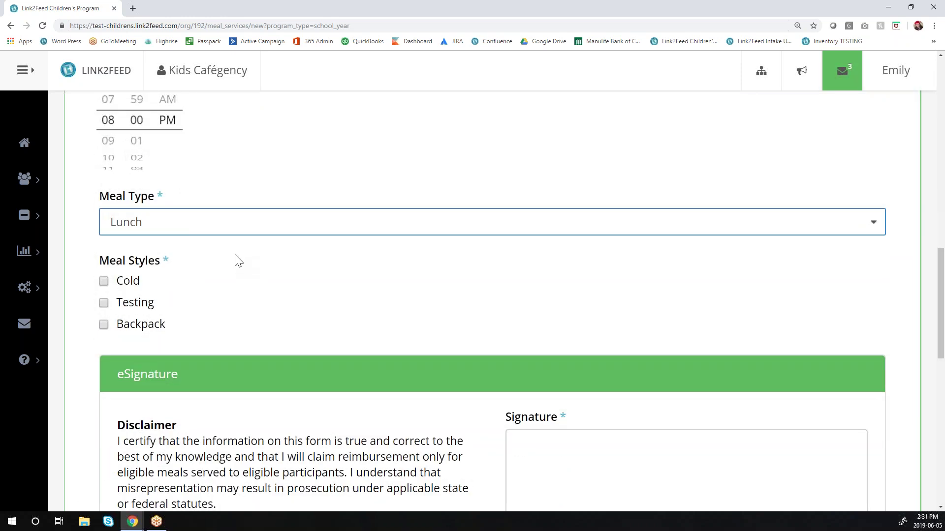
{"action": "left_click", "coordinate": [120, 288]}
{"action": "left_click", "coordinate": [121, 308]}
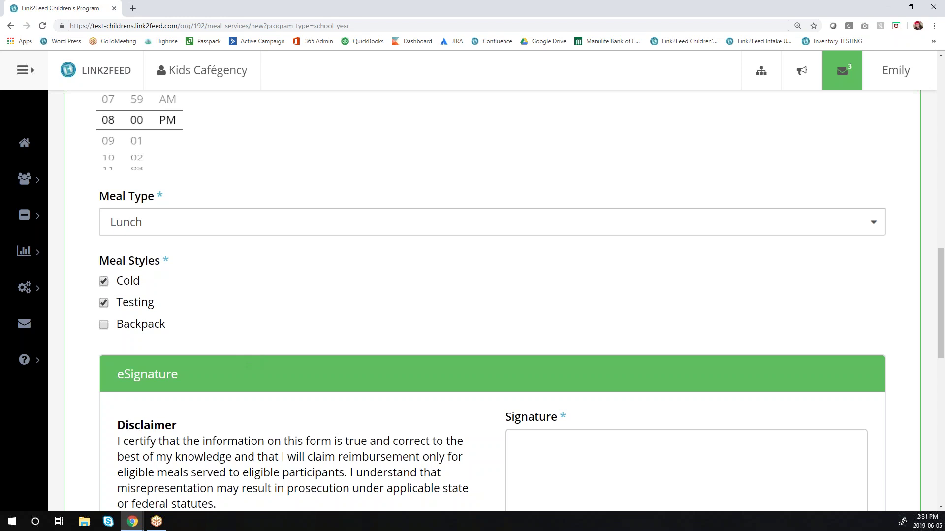
{"action": "left_click_drag", "start_coordinate": [101, 259], "coordinate": [180, 269]}
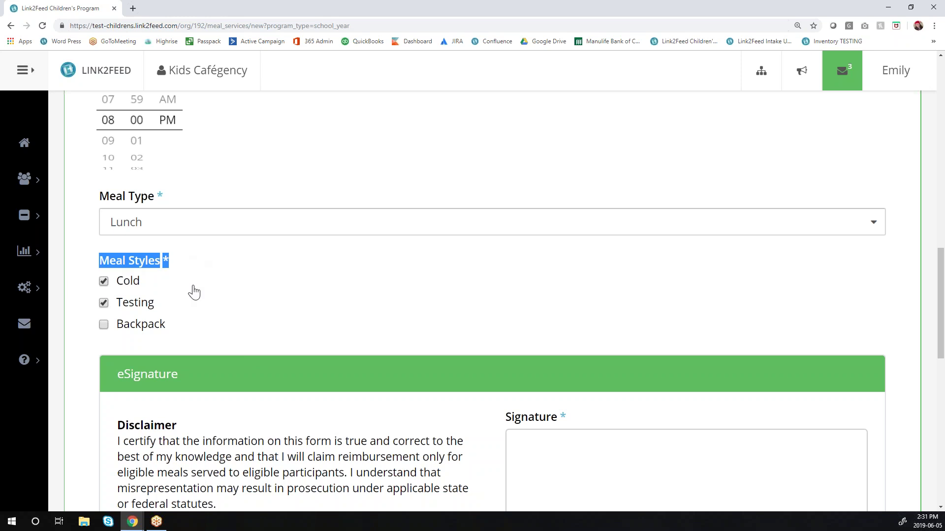
Step: Review the eSignature disclaimer and civil-rights statement, and draw a freehand signature in the Signature box
{"action": "scroll", "coordinate": [367, 227], "scroll_direction": "down", "scroll_amount": 3}
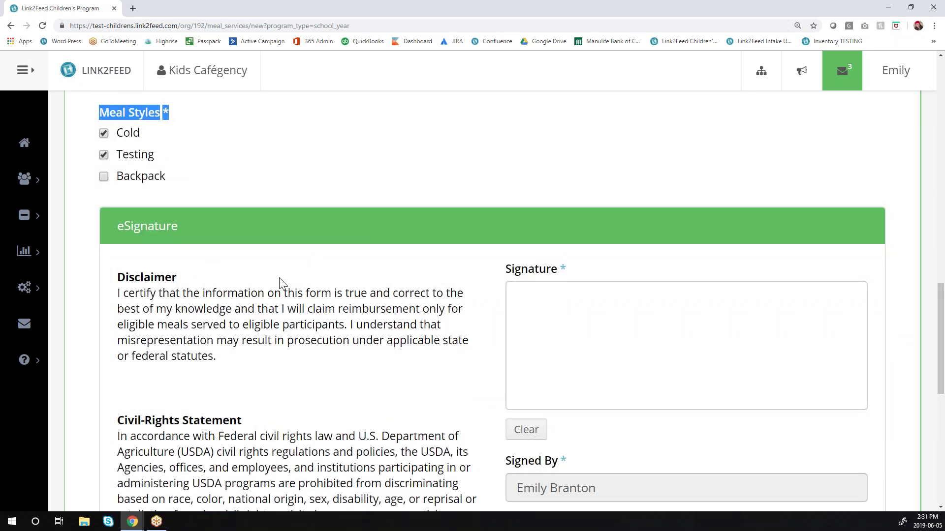
{"action": "scroll", "coordinate": [280, 283], "scroll_direction": "down", "scroll_amount": 4}
{"action": "scroll", "coordinate": [280, 284], "scroll_direction": "up", "scroll_amount": 5}
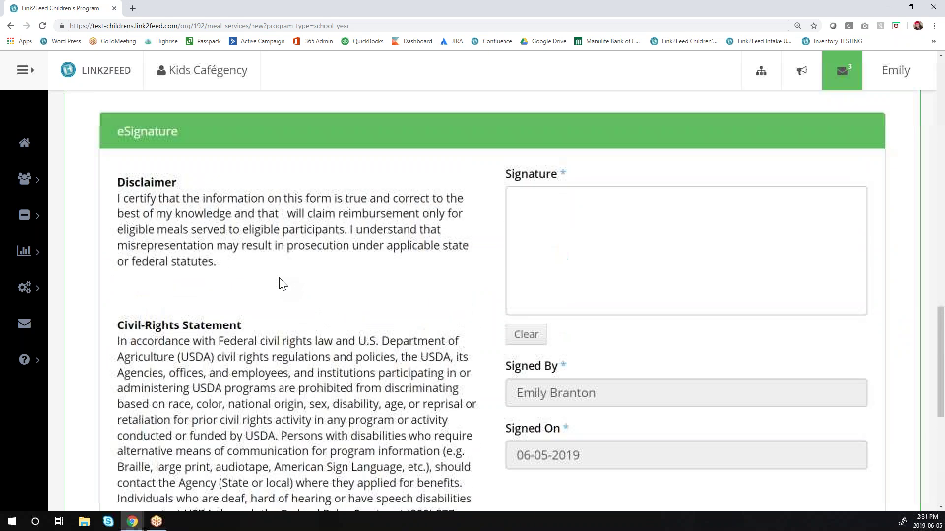
{"action": "left_click", "coordinate": [539, 339]}
{"action": "mouse_move", "coordinate": [614, 326]}
{"action": "left_mouse_down"}
{"action": "mouse_move", "coordinate": [586, 321]}
{"action": "mouse_move", "coordinate": [674, 394]}
{"action": "mouse_move", "coordinate": [833, 299]}
{"action": "left_mouse_up"}
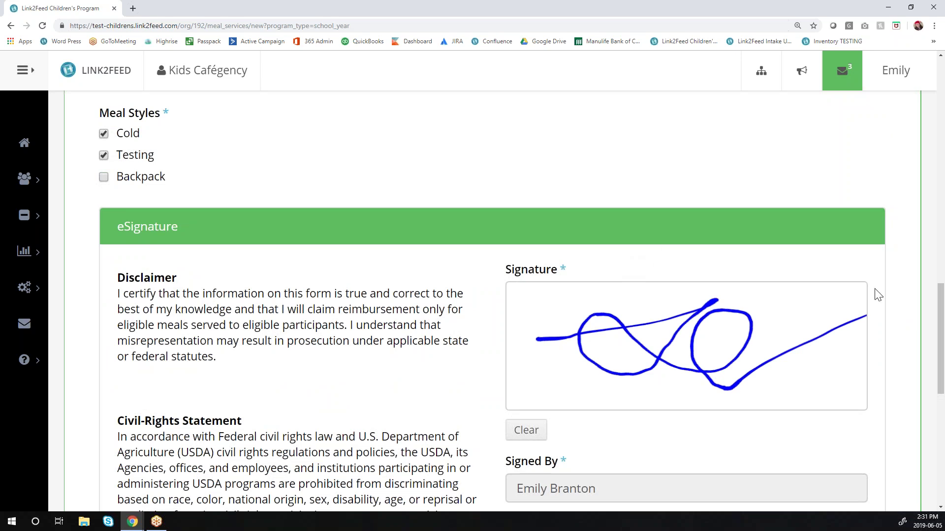
Step: Start the meal service, accepting the update of the number of meals from the previous day to 0
{"action": "scroll", "coordinate": [885, 283], "scroll_direction": "down", "scroll_amount": 3}
{"action": "scroll", "coordinate": [886, 283], "scroll_direction": "down", "scroll_amount": 5}
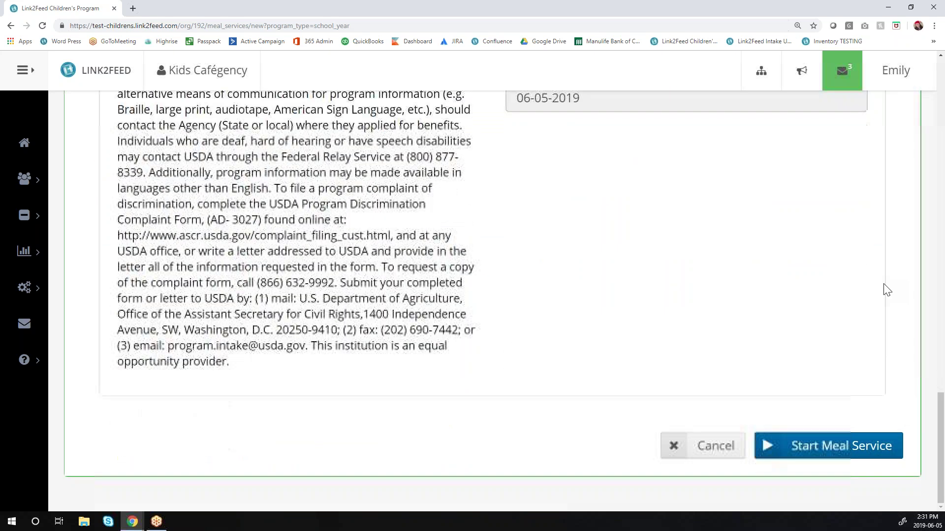
{"action": "left_click", "coordinate": [818, 458]}
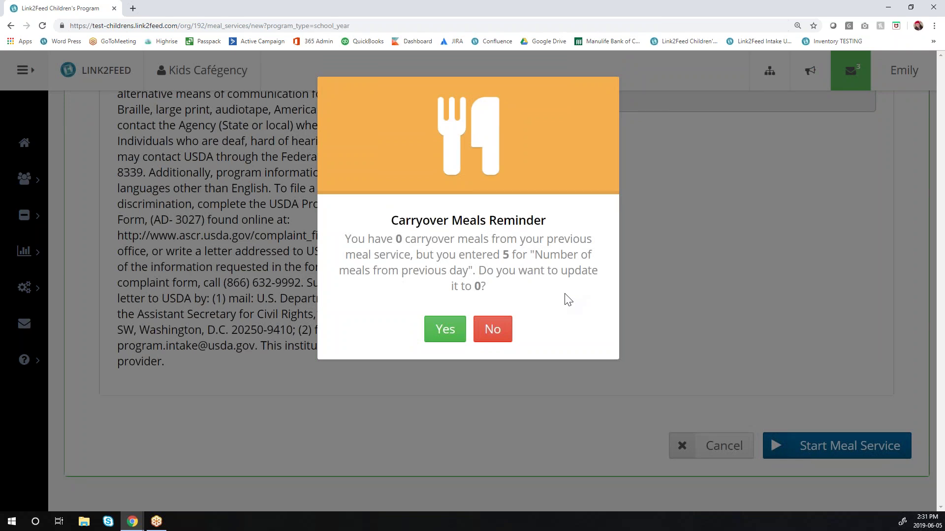
{"action": "left_click", "coordinate": [444, 329]}
{"action": "left_click", "coordinate": [813, 446]}
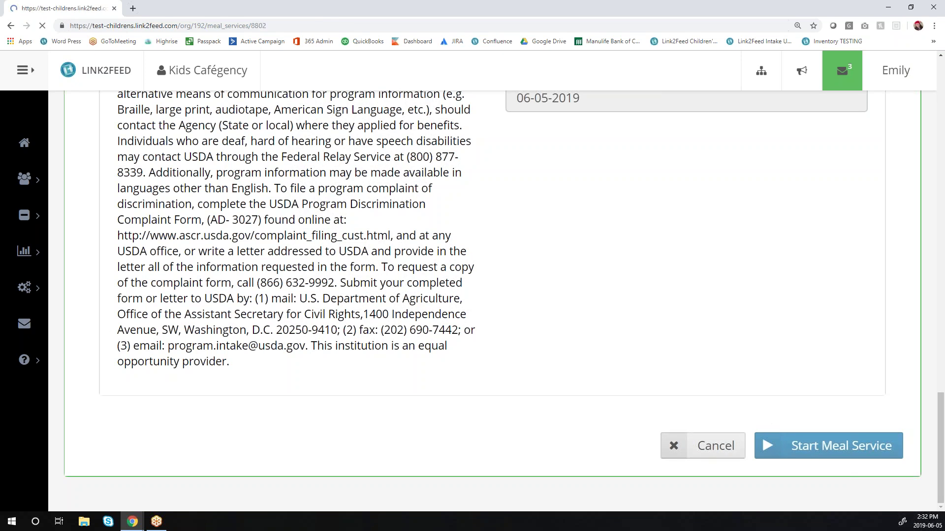
Step: Search the Meal Recording participant list by a partial last name and clear the search
{"action": "scroll", "coordinate": [660, 222], "scroll_direction": "down", "scroll_amount": 3}
{"action": "scroll", "coordinate": [660, 221], "scroll_direction": "down", "scroll_amount": 4}
{"action": "scroll", "coordinate": [698, 219], "scroll_direction": "down", "scroll_amount": 1}
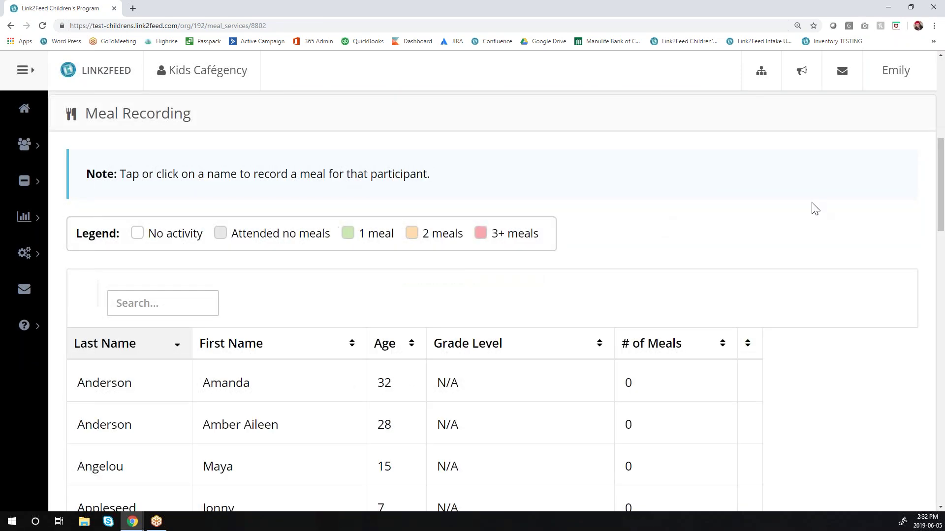
{"action": "scroll", "coordinate": [812, 206], "scroll_direction": "down", "scroll_amount": 2}
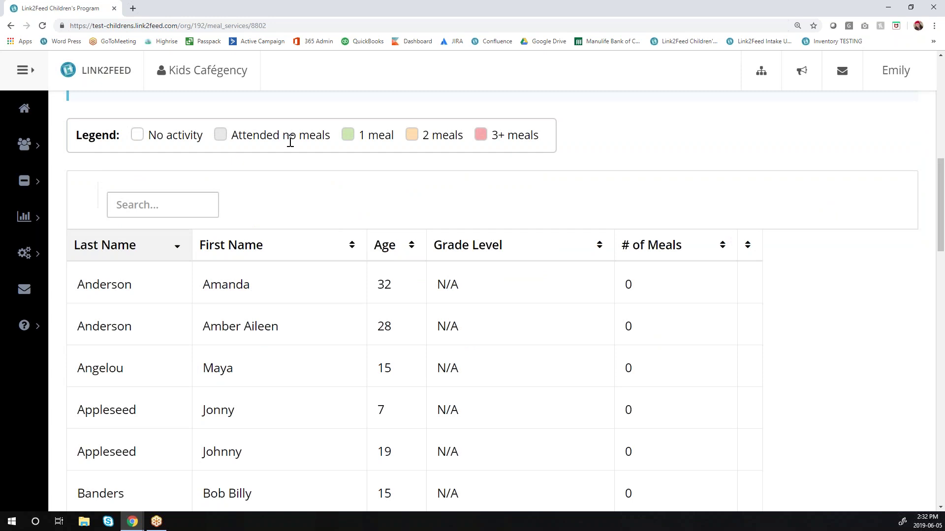
{"action": "left_click", "coordinate": [129, 206]}
{"action": "type", "text": "appl"}
{"action": "double_click", "coordinate": [129, 206]}
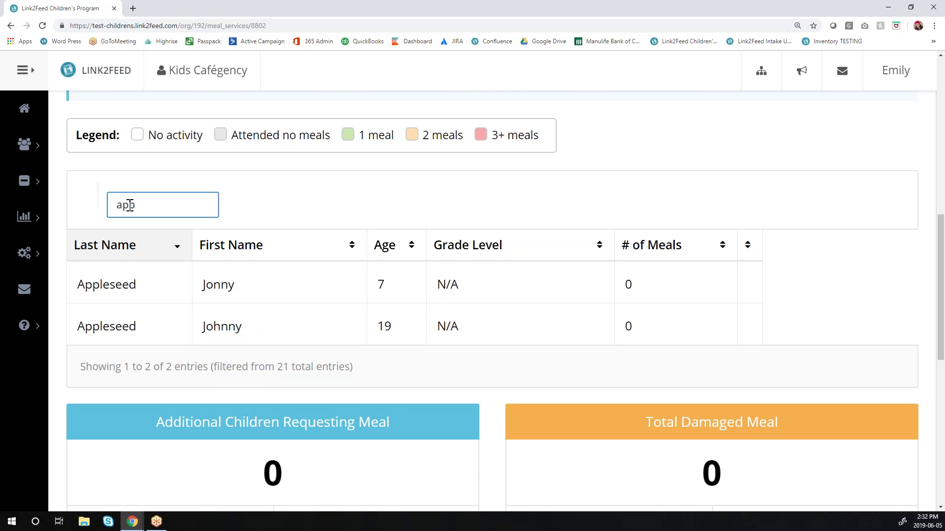
{"action": "key", "text": "BackSpace"}
{"action": "scroll", "coordinate": [130, 206], "scroll_direction": "up", "scroll_amount": 2}
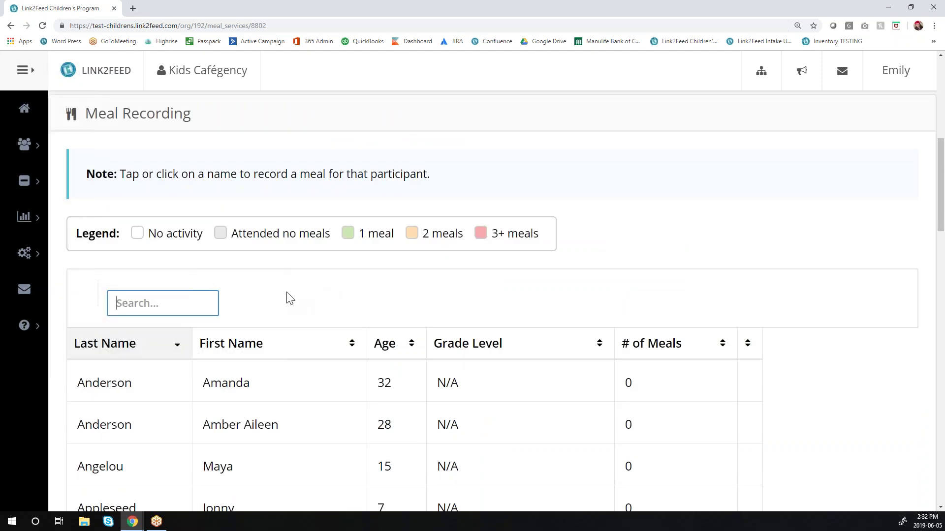
{"action": "left_click_drag", "start_coordinate": [232, 233], "coordinate": [331, 237]}
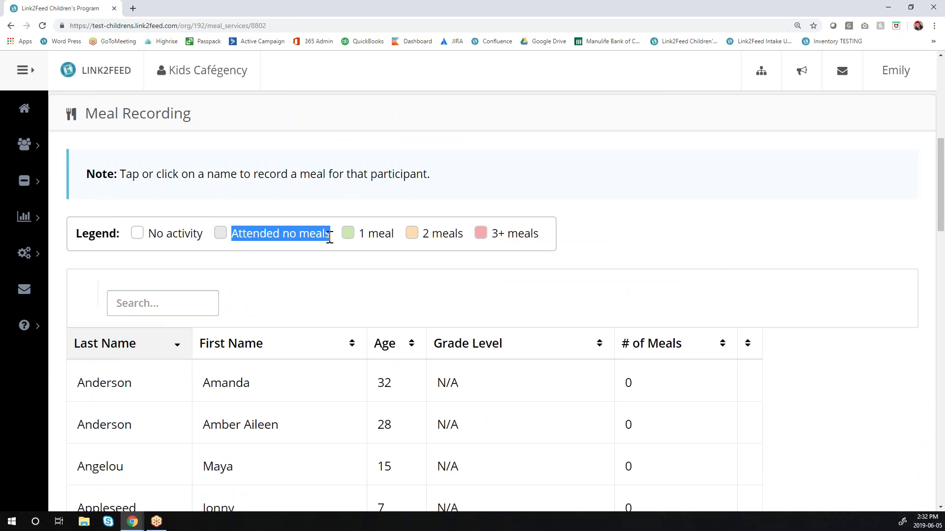
Step: Mark the second participant in the Meal Recording list as attended and record one meal for that participant
{"action": "scroll", "coordinate": [306, 238], "scroll_direction": "down", "scroll_amount": 1}
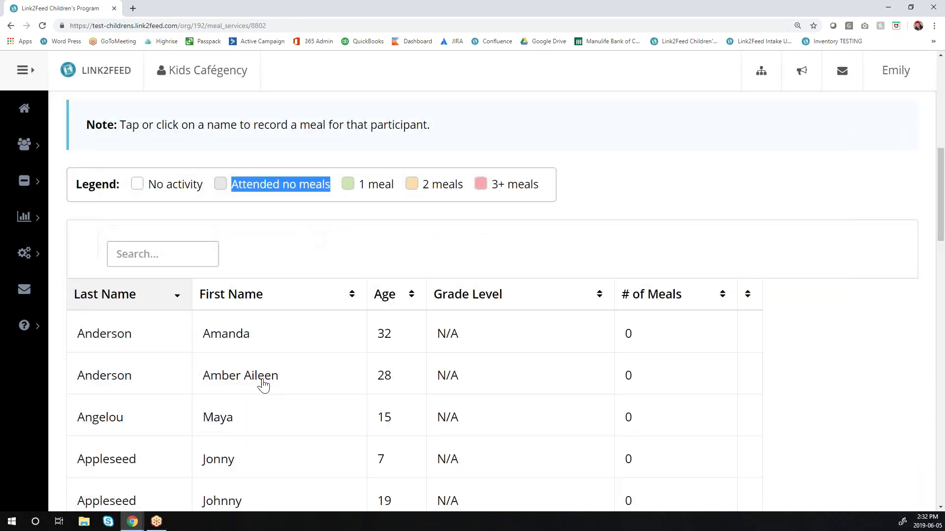
{"action": "left_click", "coordinate": [263, 383]}
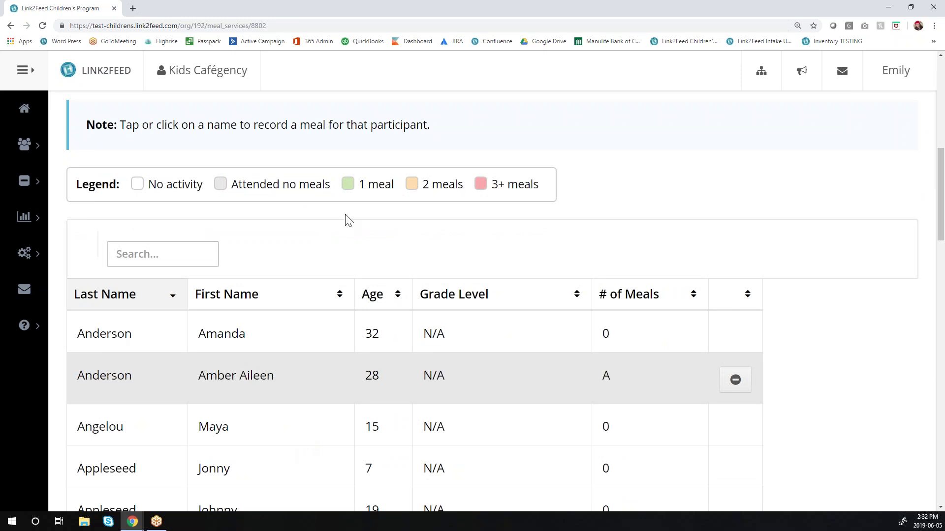
{"action": "left_click_drag", "start_coordinate": [358, 191], "coordinate": [394, 188]}
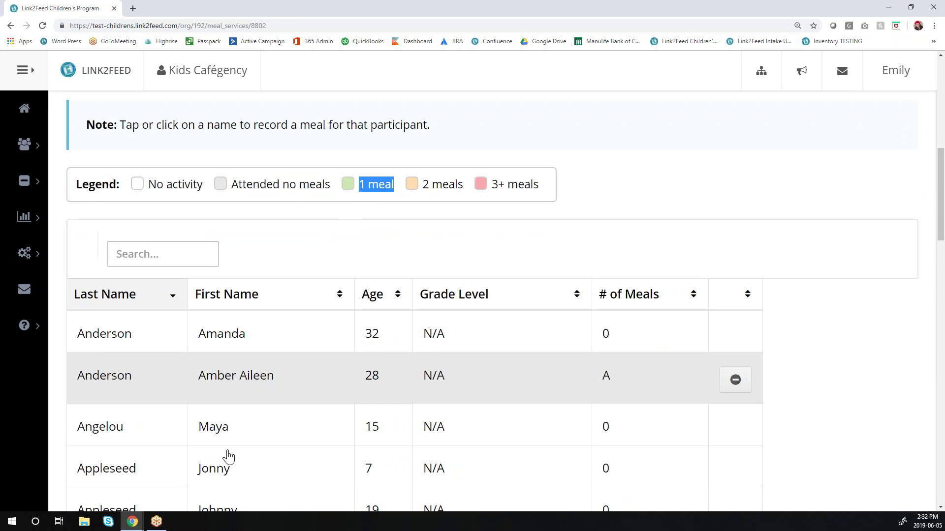
{"action": "left_click", "coordinate": [220, 396]}
{"action": "left_click_drag", "start_coordinate": [387, 187], "coordinate": [361, 187]}
{"action": "left_click_drag", "start_coordinate": [422, 185], "coordinate": [540, 185]}
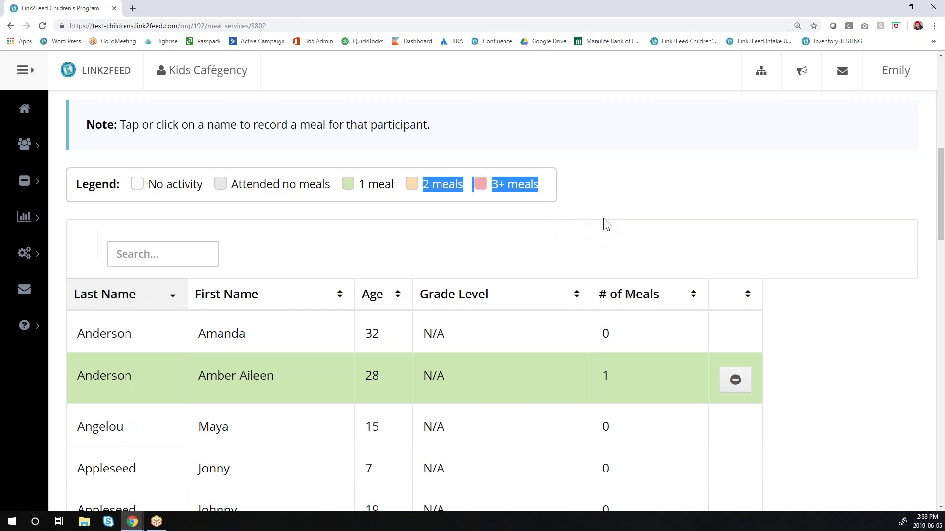
Step: Record one meal each for the third, fourth and fifth participants in the Meal Recording list
{"action": "scroll", "coordinate": [773, 187], "scroll_direction": "down", "scroll_amount": 1}
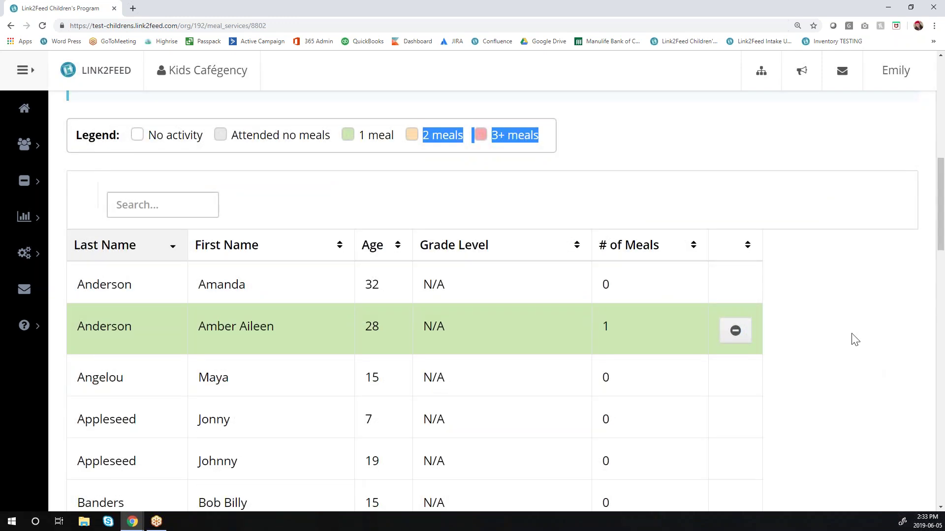
{"action": "left_click", "coordinate": [427, 382]}
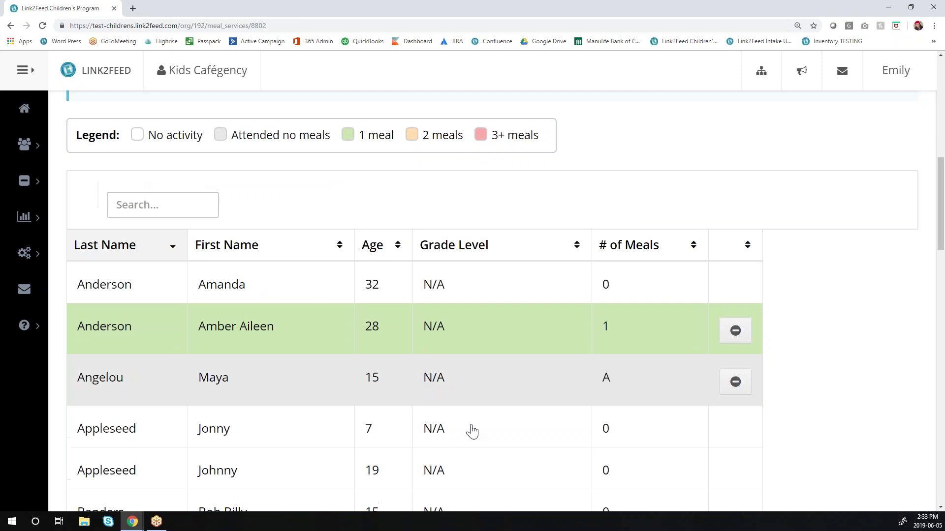
{"action": "left_click", "coordinate": [471, 430]}
{"action": "left_click", "coordinate": [485, 397]}
{"action": "left_click", "coordinate": [491, 435]}
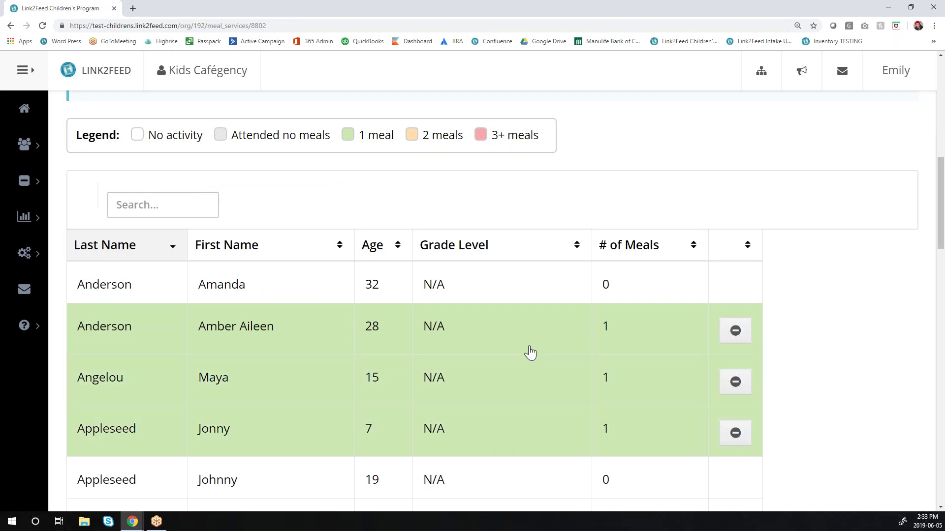
{"action": "scroll", "coordinate": [492, 426], "scroll_direction": "down", "scroll_amount": 1}
{"action": "left_click", "coordinate": [527, 442]}
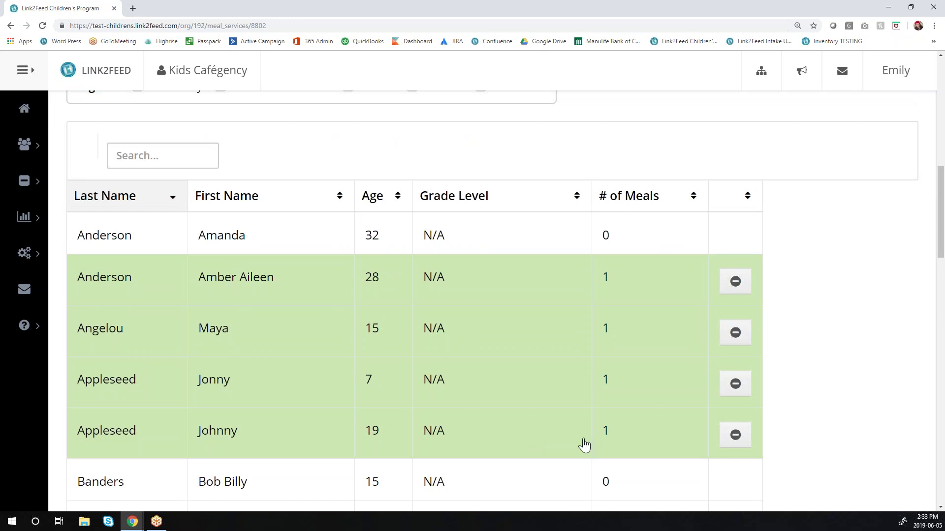
Step: Raise the fifth participant's count to 3 meals and remove the two extra meals again
{"action": "left_click", "coordinate": [556, 445]}
{"action": "left_click", "coordinate": [544, 444]}
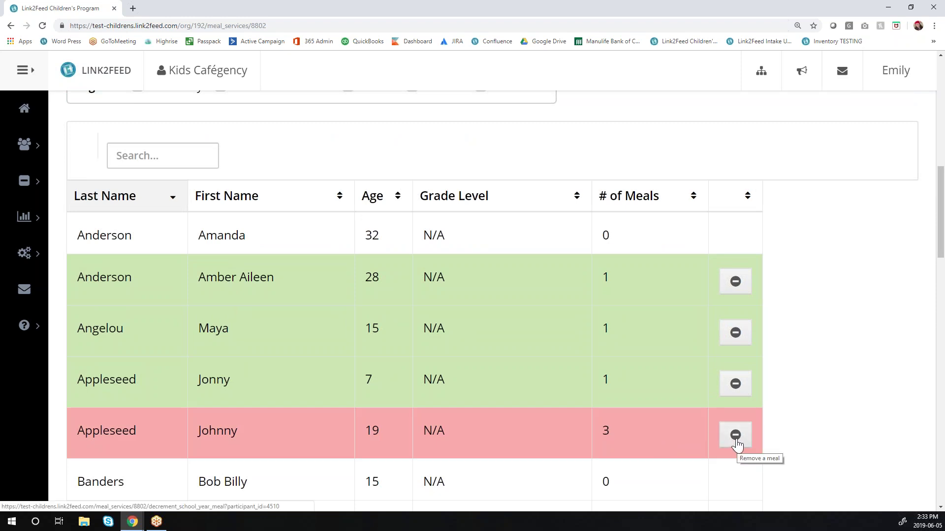
{"action": "left_click", "coordinate": [735, 435]}
{"action": "left_click", "coordinate": [736, 435]}
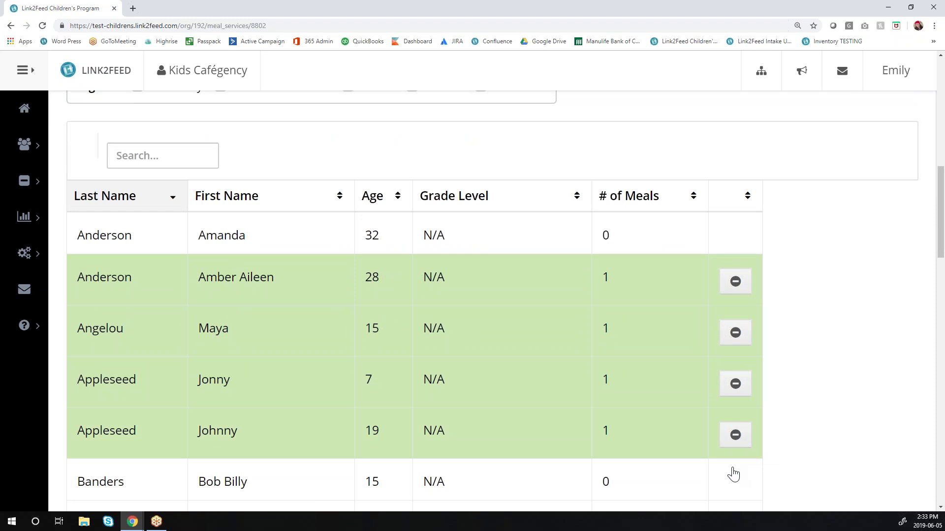
Step: Examine the counters for Additional Children Requesting Meal, Total Damaged Meal and Eligible Carry Over Meals below the participant list
{"action": "scroll", "coordinate": [820, 359], "scroll_direction": "down", "scroll_amount": 15}
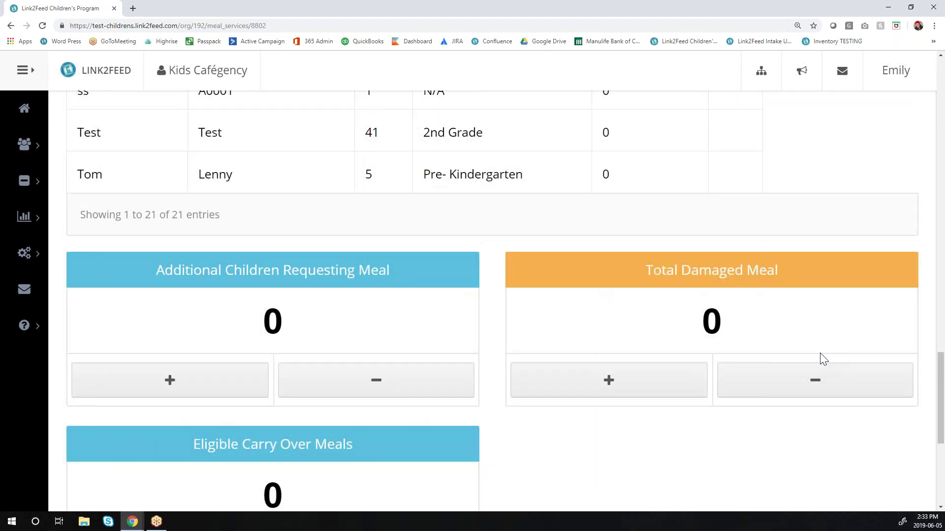
{"action": "scroll", "coordinate": [819, 353], "scroll_direction": "down", "scroll_amount": 1}
{"action": "left_click_drag", "start_coordinate": [153, 223], "coordinate": [365, 257]}
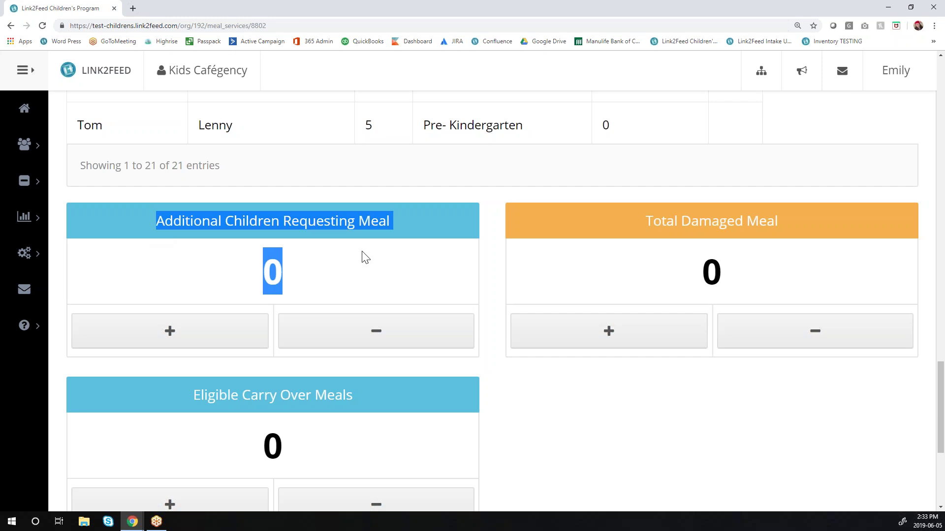
{"action": "left_click_drag", "start_coordinate": [640, 219], "coordinate": [763, 271]}
{"action": "left_click_drag", "start_coordinate": [191, 394], "coordinate": [322, 450]}
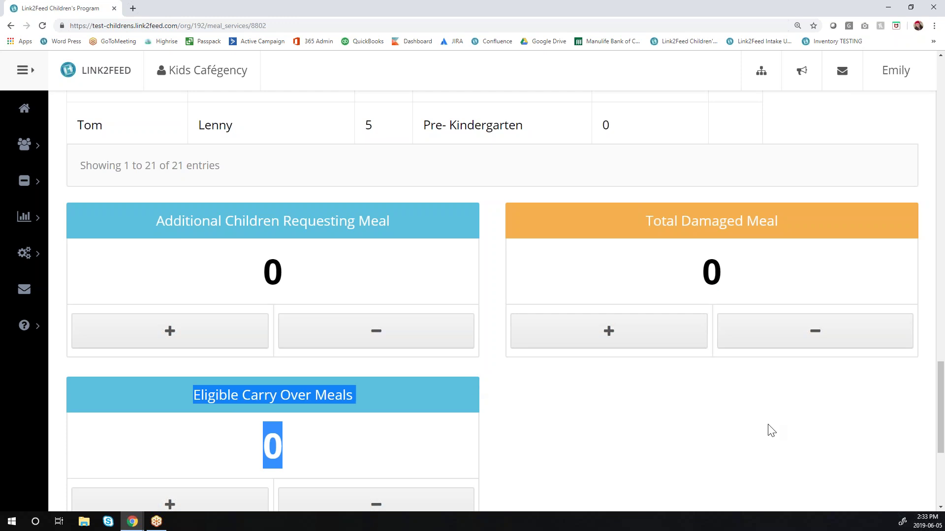
Step: End the meal service with the notes field left empty, and confirm ending it
{"action": "scroll", "coordinate": [762, 429], "scroll_direction": "down", "scroll_amount": 5}
{"action": "left_click", "coordinate": [686, 385]}
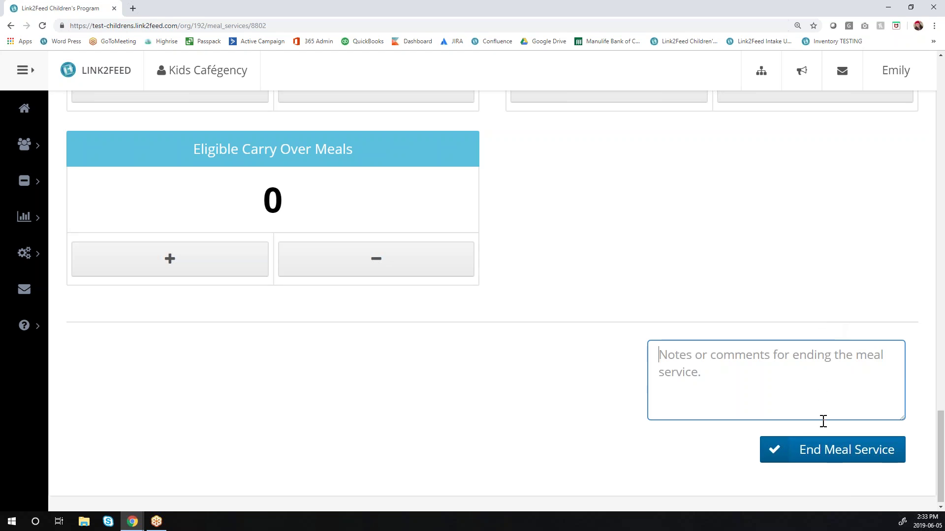
{"action": "left_click", "coordinate": [825, 463]}
{"action": "left_click", "coordinate": [517, 79]}
{"action": "left_click", "coordinate": [556, 84]}
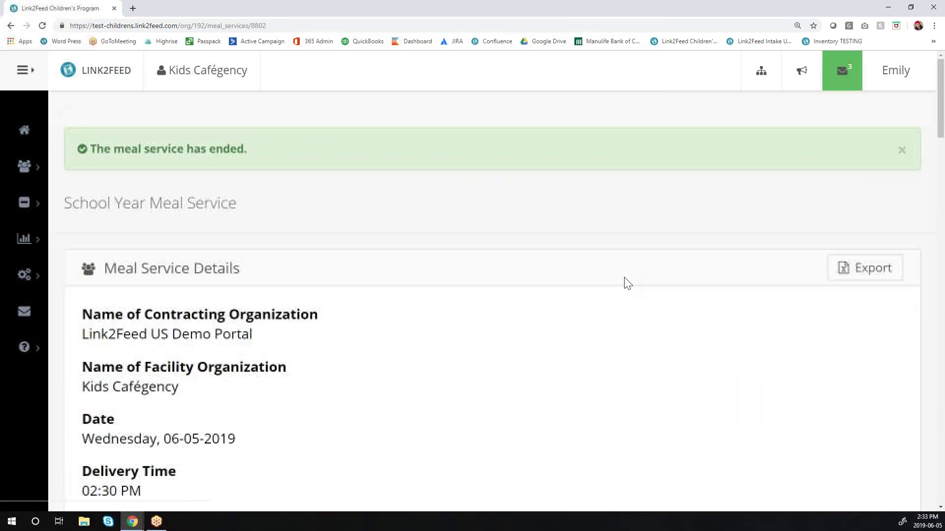
Step: Review the ended meal service's details, participants, meal totals and eSignature section
{"action": "scroll", "coordinate": [666, 354], "scroll_direction": "down", "scroll_amount": 10}
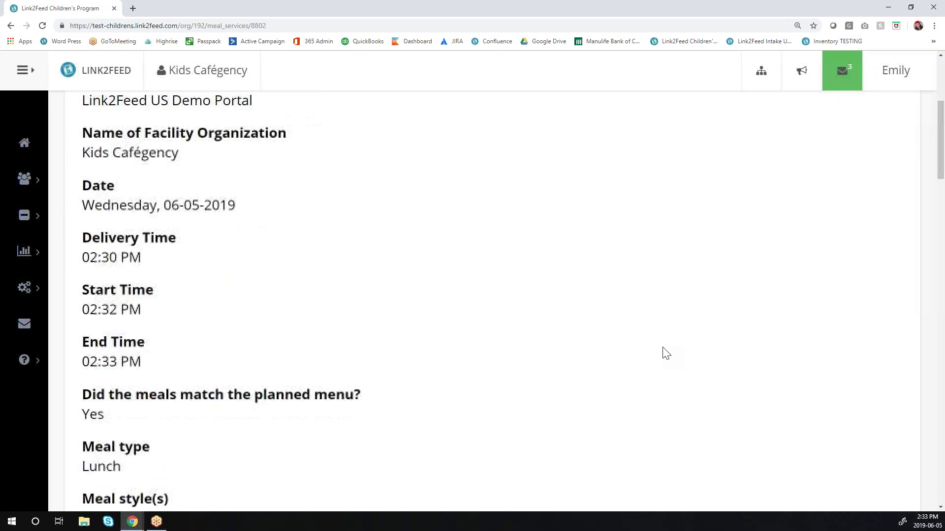
{"action": "scroll", "coordinate": [666, 353], "scroll_direction": "down", "scroll_amount": 7}
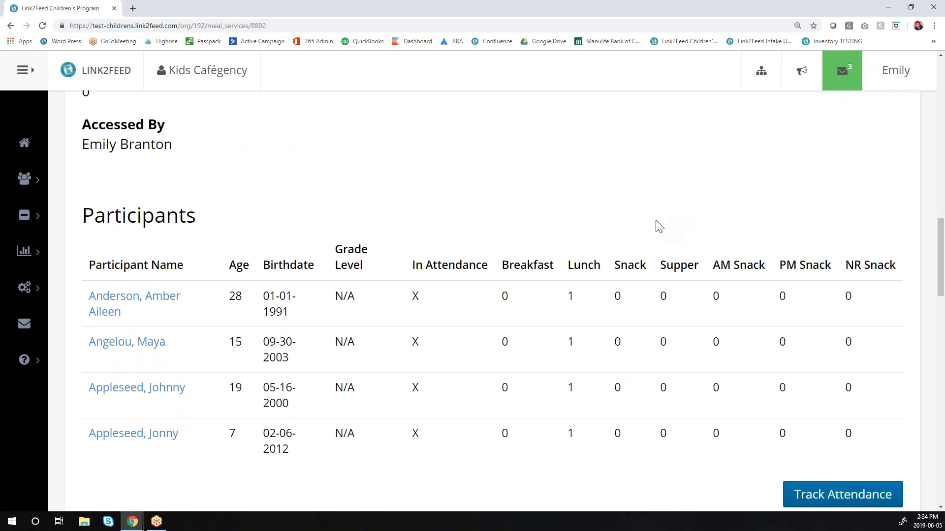
{"action": "scroll", "coordinate": [657, 228], "scroll_direction": "down", "scroll_amount": 6}
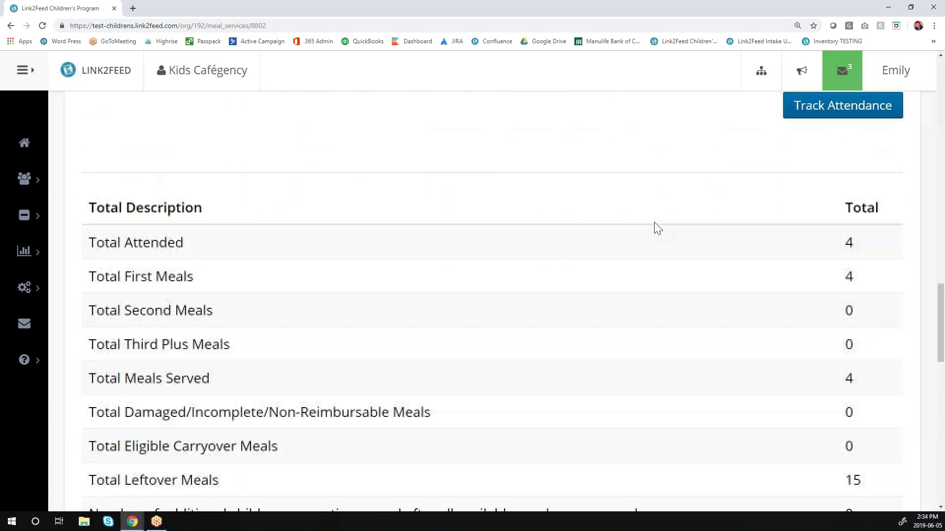
{"action": "scroll", "coordinate": [658, 229], "scroll_direction": "down", "scroll_amount": 8}
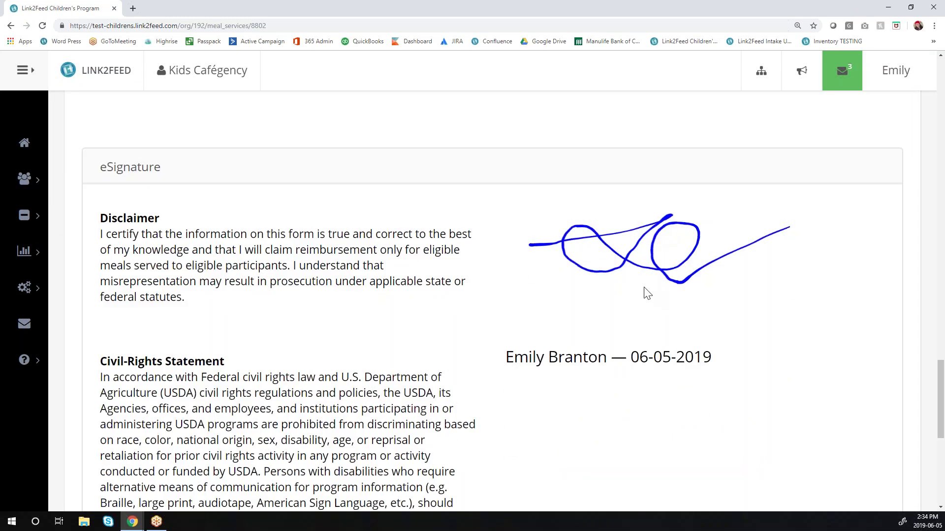
{"action": "left_click_drag", "start_coordinate": [940, 399], "coordinate": [922, 105]}
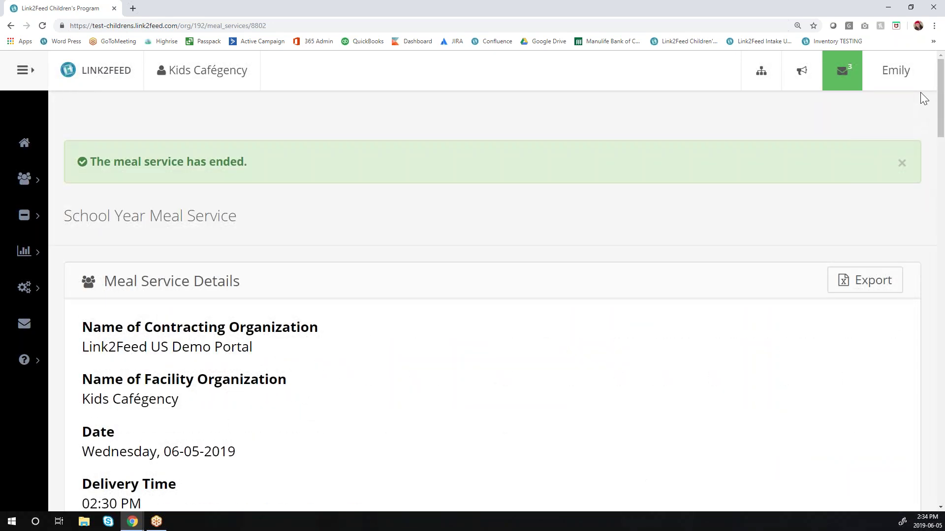
Step: Export the meal service details to a spreadsheet, view the exported file in Excel and close it
{"action": "left_click", "coordinate": [871, 292]}
{"action": "left_click", "coordinate": [68, 492]}
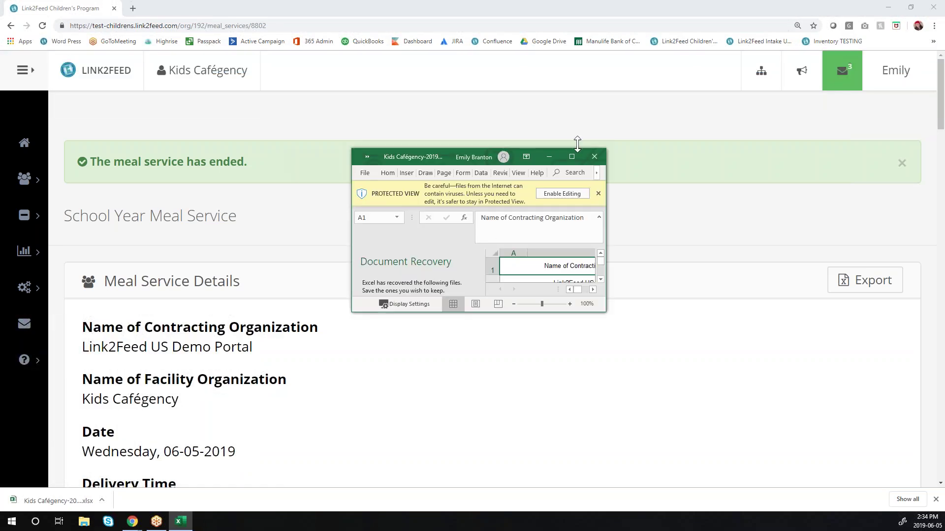
{"action": "left_click", "coordinate": [572, 157]}
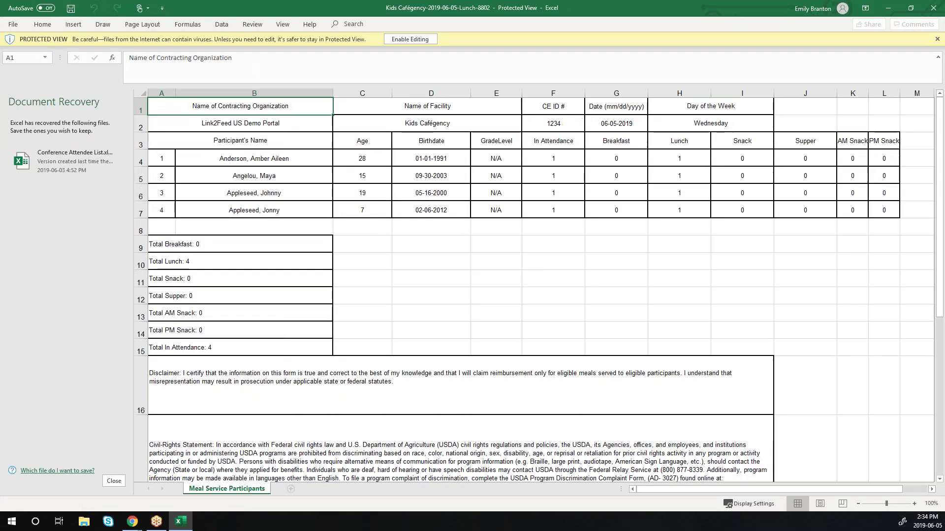
{"action": "left_click", "coordinate": [114, 480]}
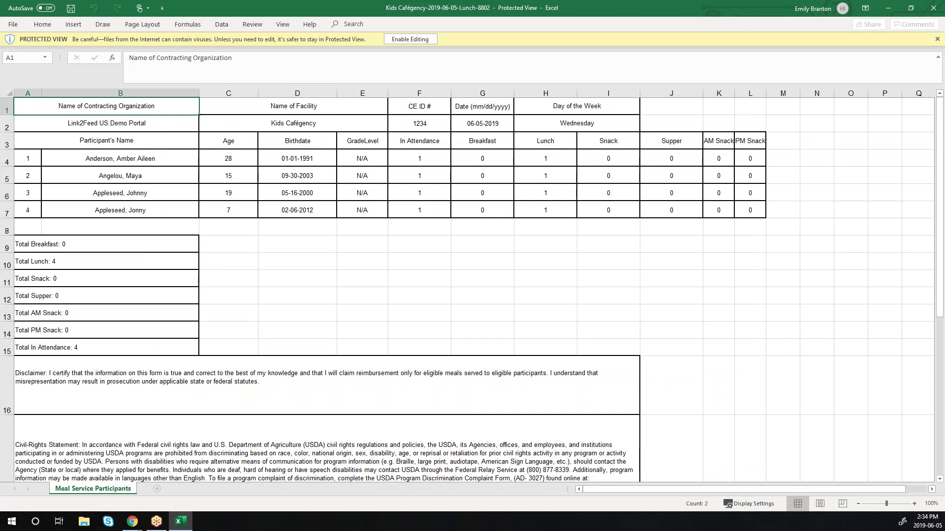
{"action": "left_click", "coordinate": [934, 12]}
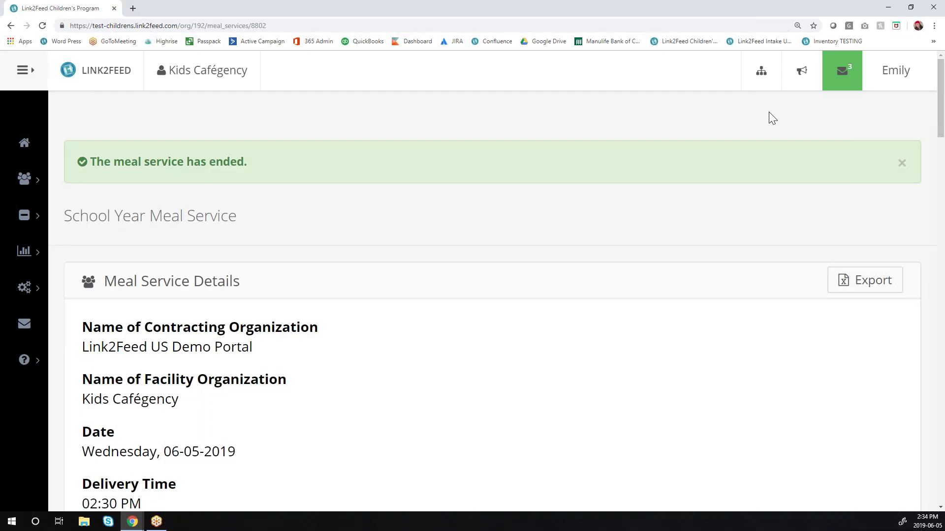
Step: Switch to the Link2Feed US Demo Portal organization and view its Meal Services Log
{"action": "left_click", "coordinate": [769, 86]}
{"action": "left_click", "coordinate": [677, 161]}
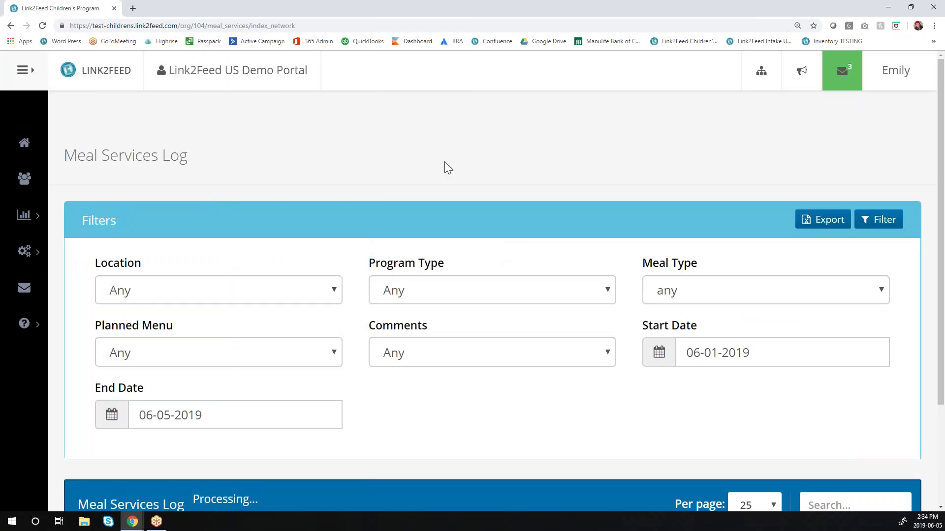
{"action": "scroll", "coordinate": [474, 141], "scroll_direction": "down", "scroll_amount": 1}
{"action": "key", "text": "ctrl+minus"}
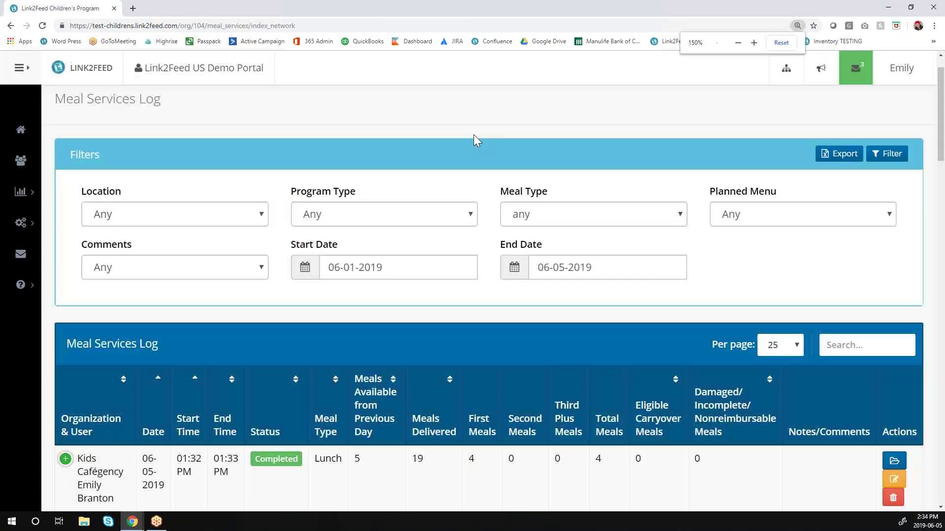
{"action": "scroll", "coordinate": [474, 134], "scroll_direction": "down", "scroll_amount": 1}
{"action": "key", "text": "ctrl+minus"}
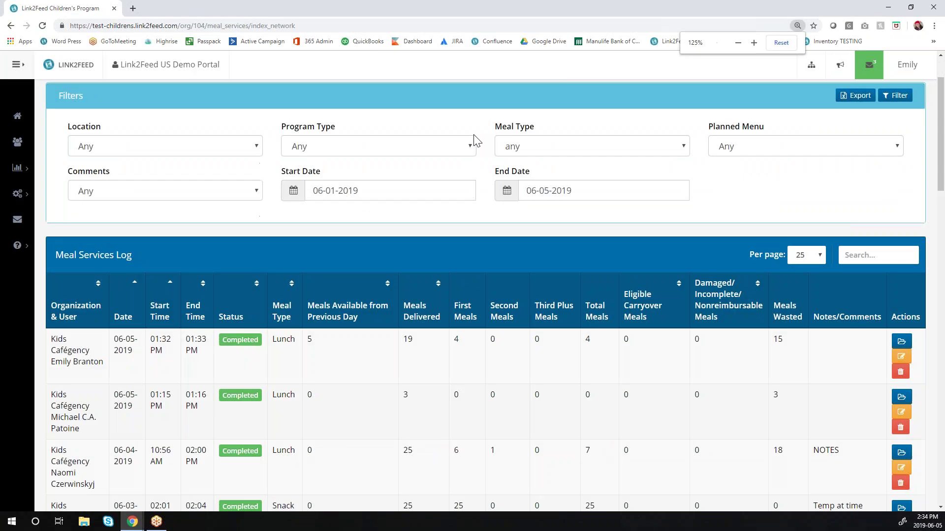
Step: Examine the Program Type and Comments options among the Meal Services Log filters, leaving them set to Any
{"action": "scroll", "coordinate": [378, 248], "scroll_direction": "up", "scroll_amount": 1}
{"action": "left_click", "coordinate": [160, 196]}
{"action": "left_click", "coordinate": [340, 190]}
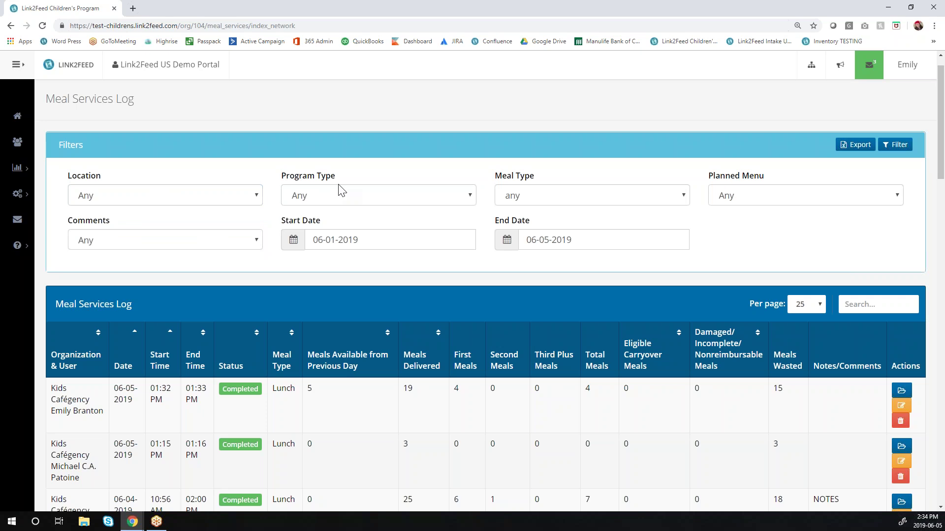
{"action": "left_click", "coordinate": [364, 196]}
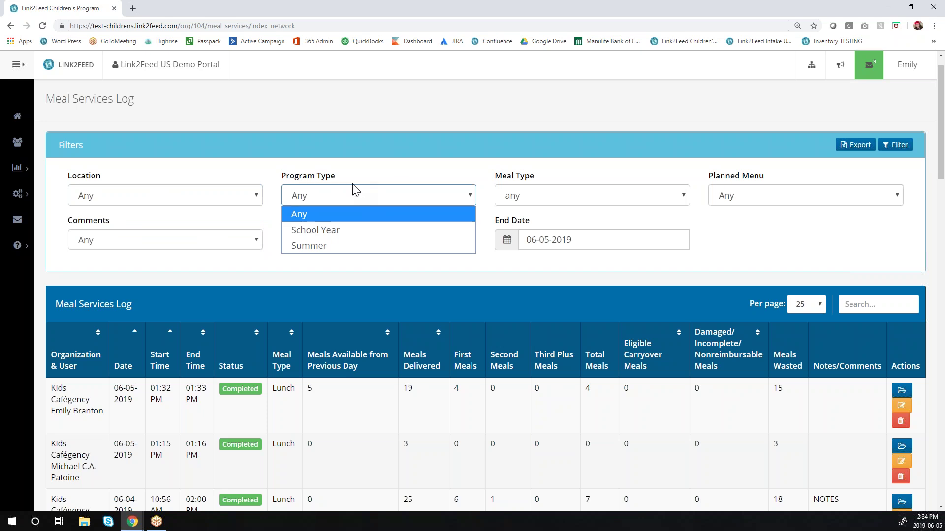
{"action": "left_click", "coordinate": [347, 166]}
{"action": "left_click", "coordinate": [218, 248]}
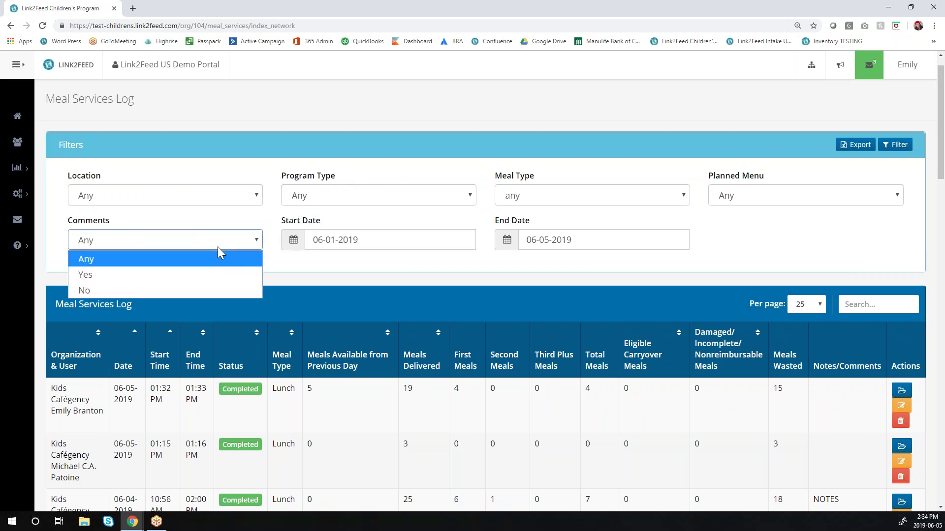
{"action": "key", "text": "Down"}
{"action": "key", "text": "Down"}
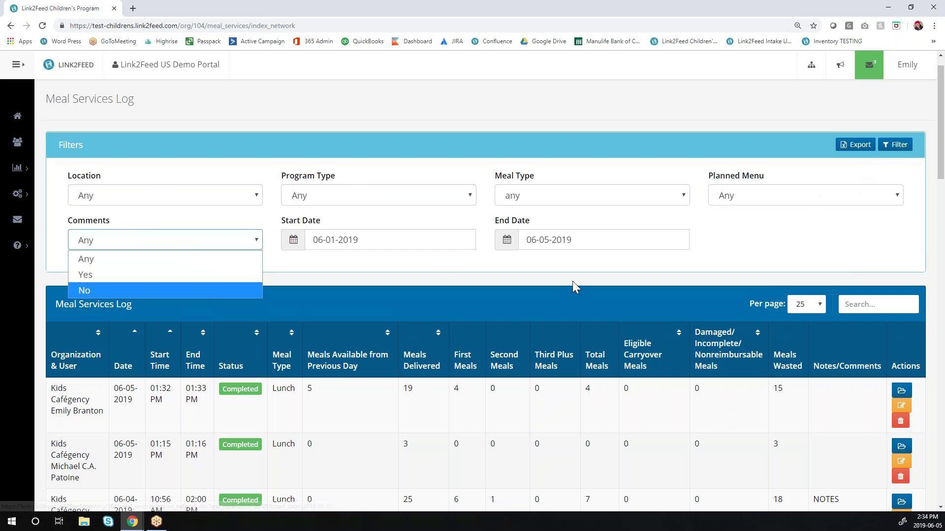
{"action": "left_click", "coordinate": [684, 261]}
Step: Open the 06-05-2019 Lunch service that started at 01:32 PM, review its participants and totals, and close the record
{"action": "scroll", "coordinate": [684, 261], "scroll_direction": "down", "scroll_amount": 1}
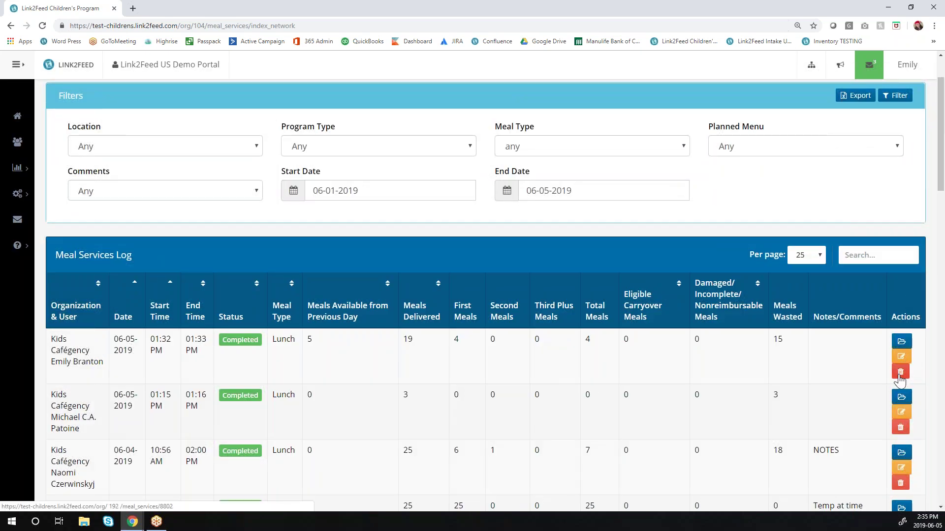
{"action": "left_click", "coordinate": [901, 340]}
{"action": "scroll", "coordinate": [627, 331], "scroll_direction": "down", "scroll_amount": 10}
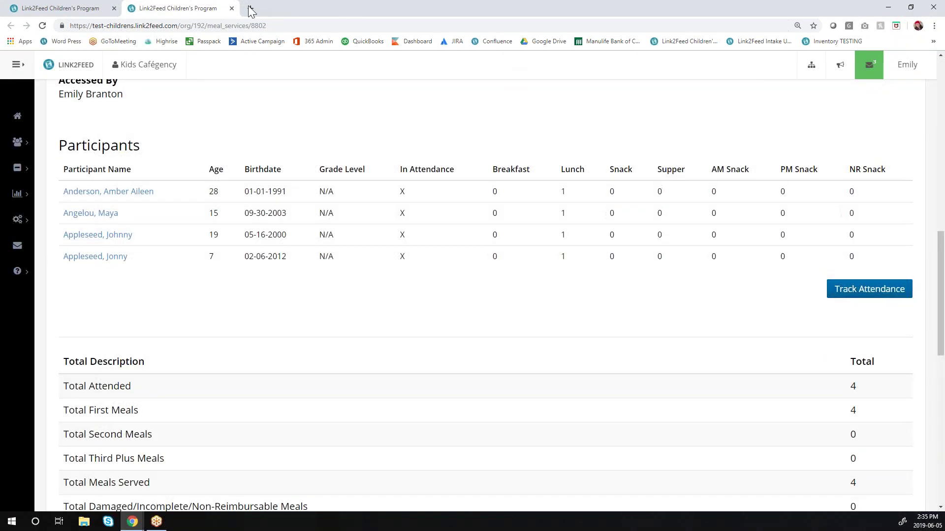
{"action": "left_click", "coordinate": [231, 8]}
Step: Switch back to managing the Kids Cafégency organization
{"action": "left_click", "coordinate": [807, 67]}
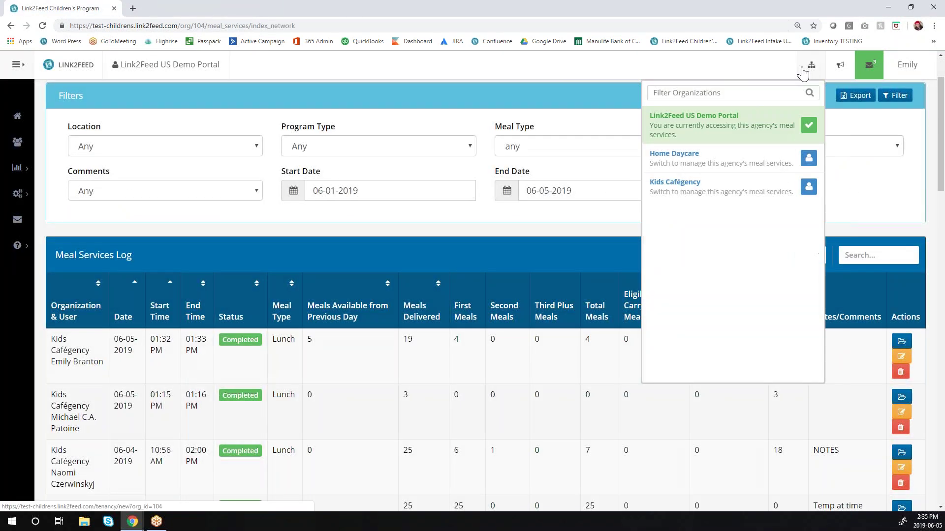
{"action": "left_click", "coordinate": [696, 183]}
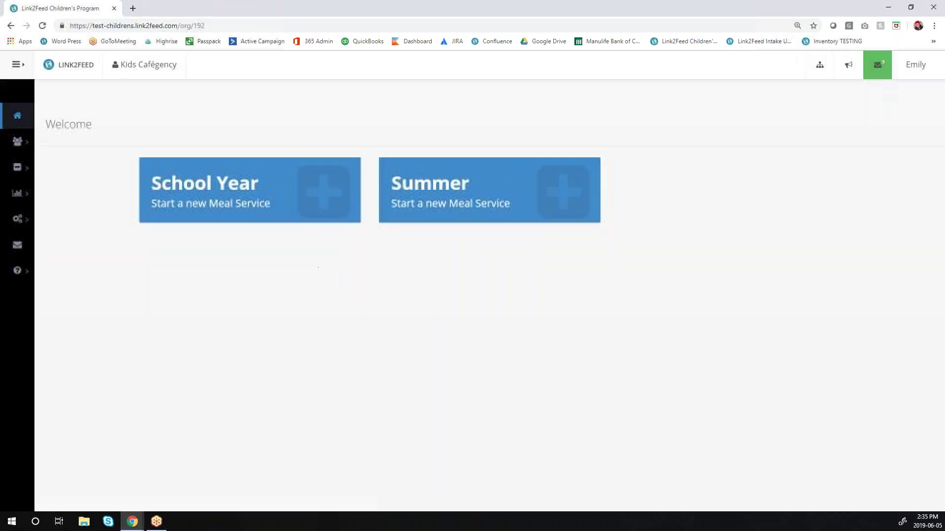
Step: Start a new Summer meal service with 5 meals received and temperatures of 65 for both the meals and the milk
{"action": "left_click", "coordinate": [489, 187]}
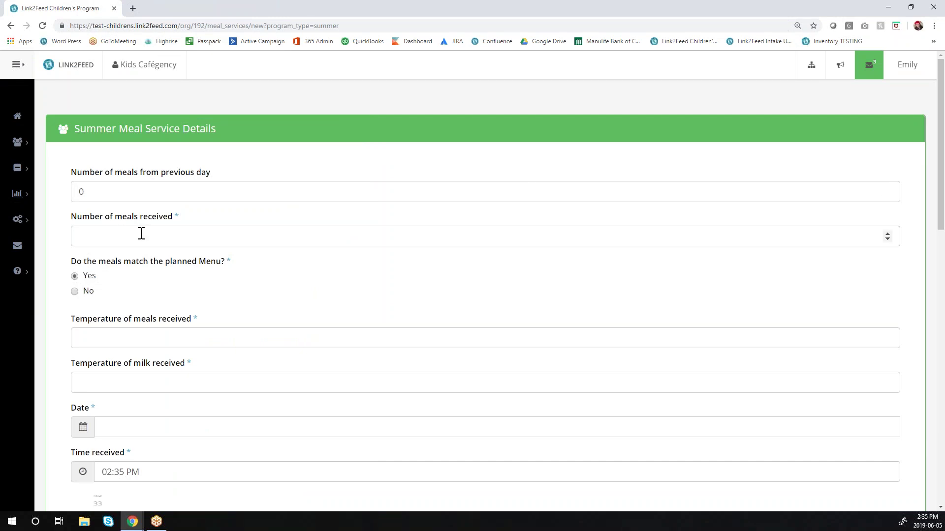
{"action": "type", "text": "5"}
{"action": "left_click", "coordinate": [162, 338]}
{"action": "type", "text": "65"}
{"action": "left_click", "coordinate": [177, 382]}
{"action": "type", "text": "65"}
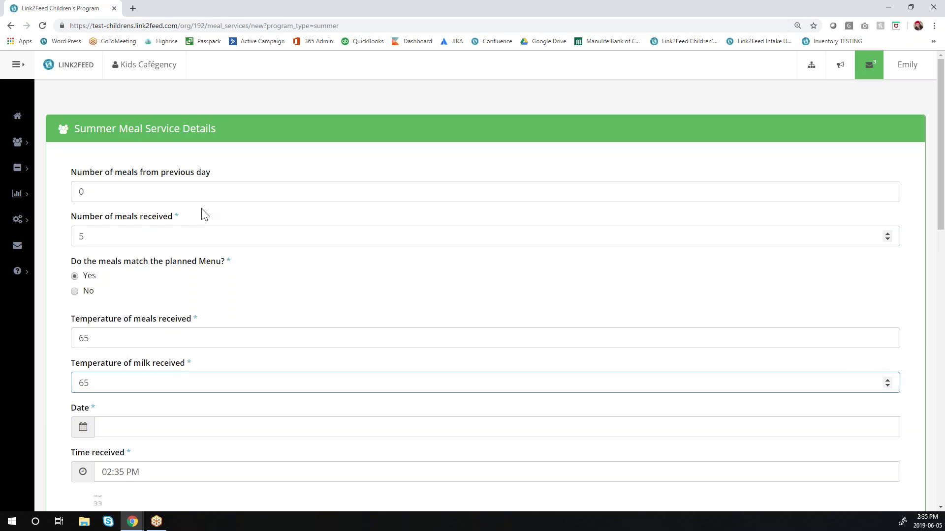
Step: Date the meal service June 5, 2019 and set its meal type to Snack with the Testing and Backpack meal styles
{"action": "key", "text": "Tab"}
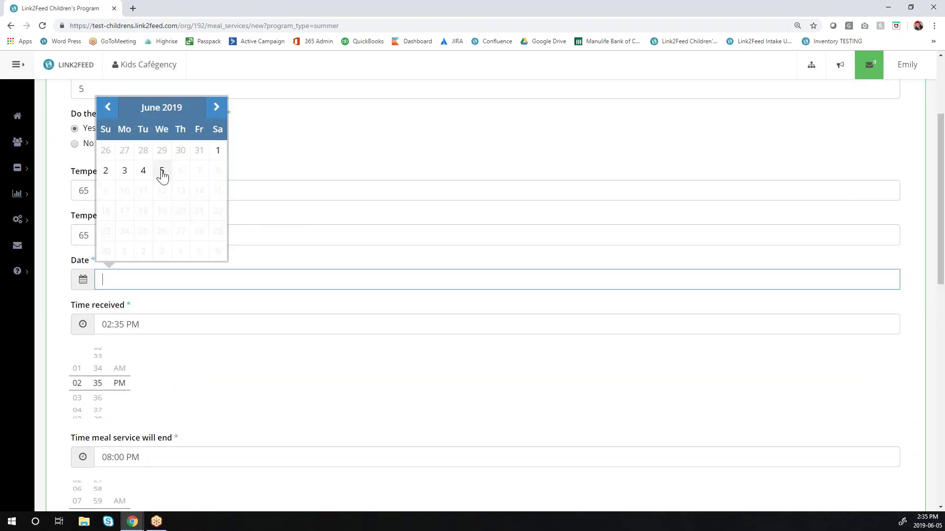
{"action": "left_click", "coordinate": [163, 173]}
{"action": "scroll", "coordinate": [291, 270], "scroll_direction": "down", "scroll_amount": 2}
{"action": "scroll", "coordinate": [300, 274], "scroll_direction": "down", "scroll_amount": 2}
{"action": "left_click", "coordinate": [202, 394]}
{"action": "left_click", "coordinate": [169, 451]}
{"action": "scroll", "coordinate": [197, 357], "scroll_direction": "down", "scroll_amount": 2}
{"action": "left_click", "coordinate": [96, 351]}
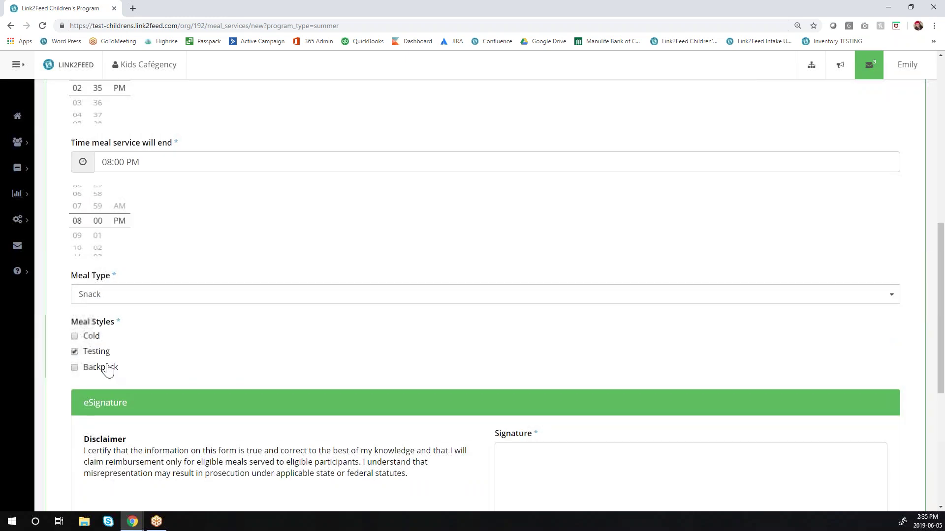
{"action": "left_click", "coordinate": [104, 367]}
Step: Draw a freehand signature in the eSignature section and create the Summer meal service
{"action": "scroll", "coordinate": [109, 364], "scroll_direction": "down", "scroll_amount": 2}
{"action": "left_click_drag", "start_coordinate": [497, 373], "coordinate": [513, 369]}
{"action": "mouse_move", "coordinate": [589, 345]}
{"action": "left_mouse_down"}
{"action": "mouse_move", "coordinate": [673, 407]}
{"action": "mouse_move", "coordinate": [857, 352]}
{"action": "left_mouse_up"}
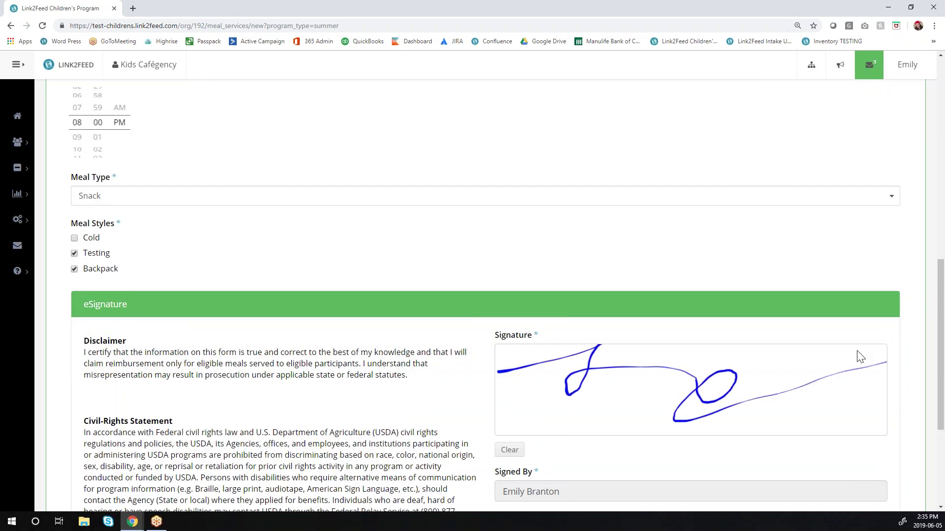
{"action": "scroll", "coordinate": [792, 236], "scroll_direction": "down", "scroll_amount": 4}
{"action": "left_click", "coordinate": [873, 471]}
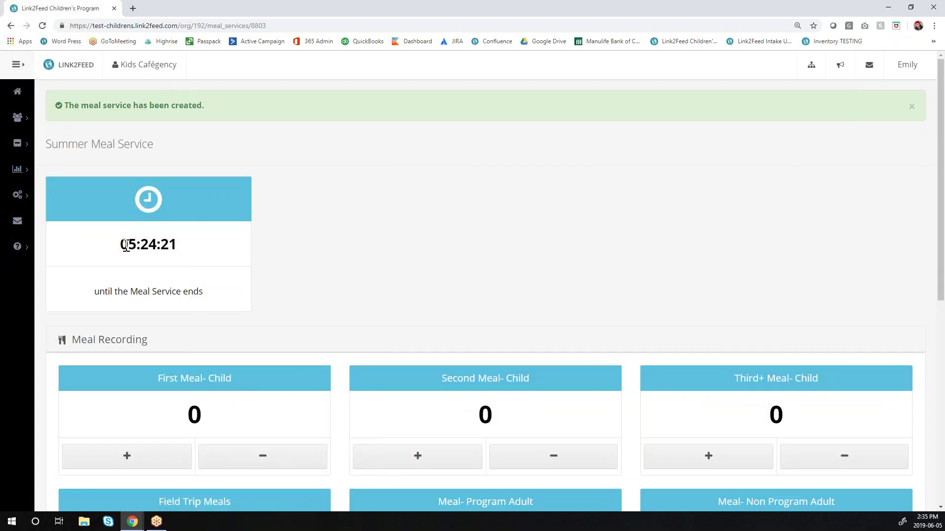
Step: Record 3 first child meals and 2 second child meals, and try to add one more second meal
{"action": "left_click_drag", "start_coordinate": [113, 252], "coordinate": [213, 255]}
{"action": "scroll", "coordinate": [569, 205], "scroll_direction": "down", "scroll_amount": 3}
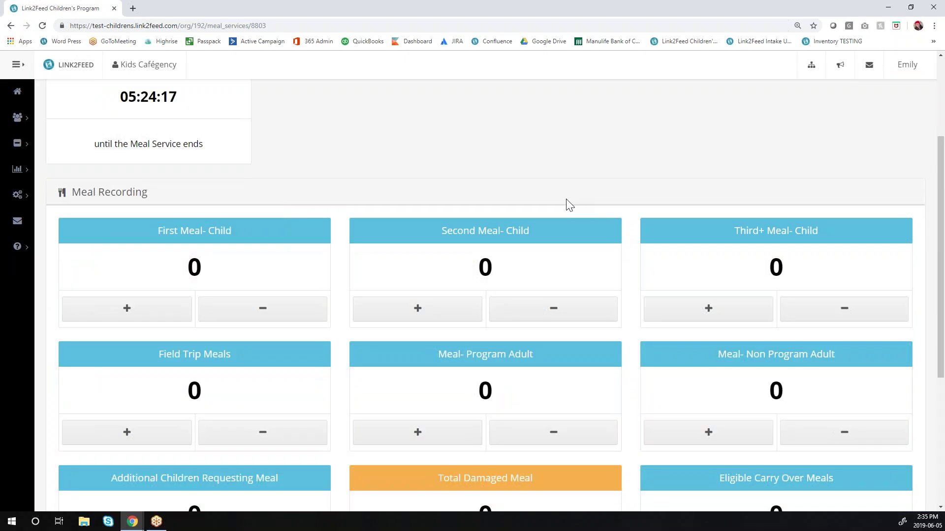
{"action": "left_click", "coordinate": [145, 308]}
{"action": "left_click", "coordinate": [145, 309]}
{"action": "left_click", "coordinate": [144, 310]}
{"action": "left_click", "coordinate": [145, 310]}
{"action": "left_click", "coordinate": [301, 322]}
{"action": "left_click", "coordinate": [423, 316]}
{"action": "left_click", "coordinate": [423, 316]}
{"action": "left_click", "coordinate": [424, 316]}
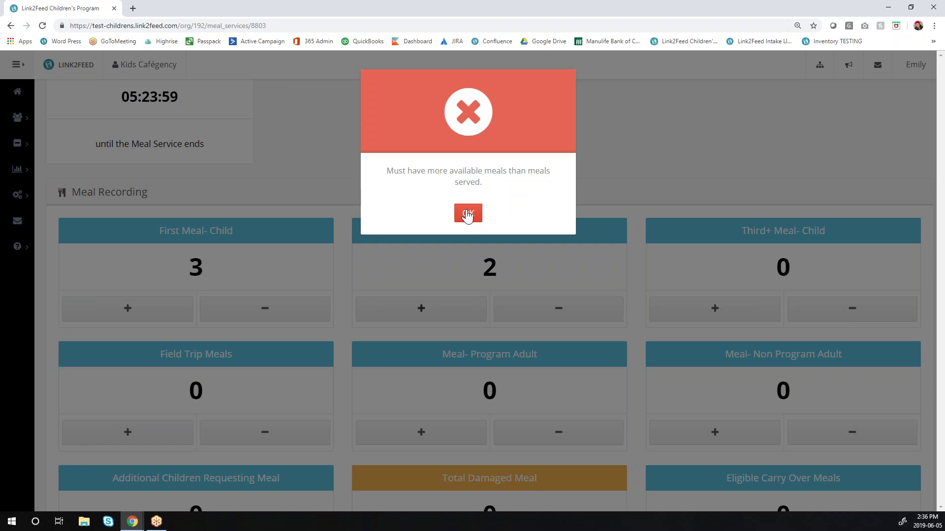
{"action": "left_click", "coordinate": [468, 215]}
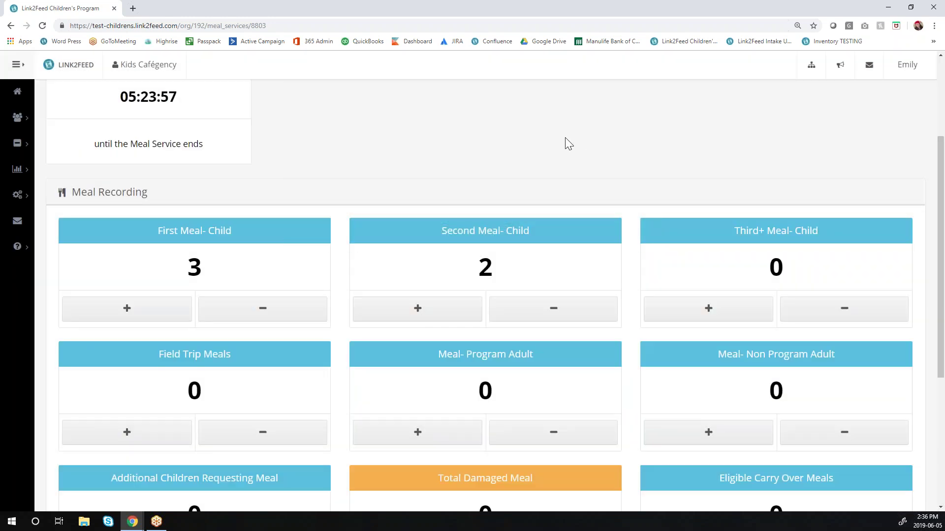
Step: Review the field trip, adult and additional children counters, and end the Summer meal service without a comment
{"action": "scroll", "coordinate": [566, 143], "scroll_direction": "down", "scroll_amount": 1}
{"action": "scroll", "coordinate": [565, 140], "scroll_direction": "down", "scroll_amount": 3}
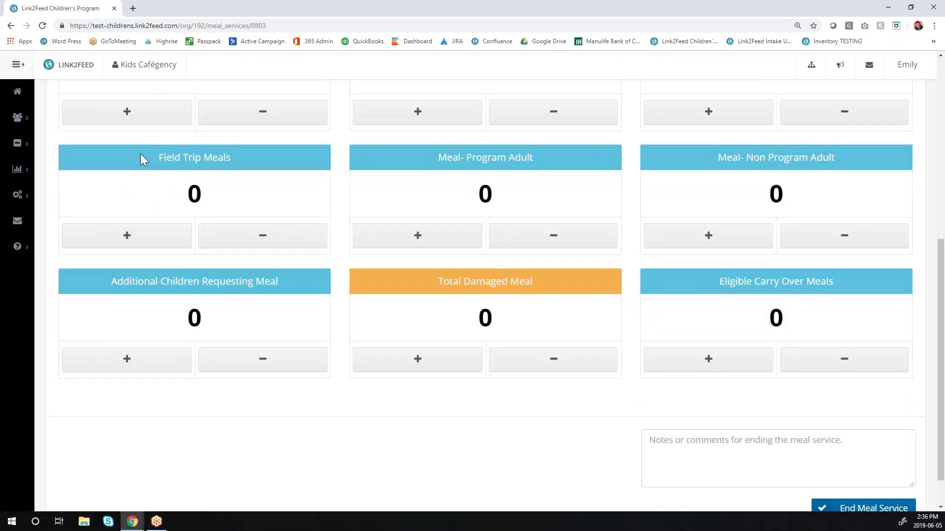
{"action": "left_click_drag", "start_coordinate": [167, 163], "coordinate": [237, 206]}
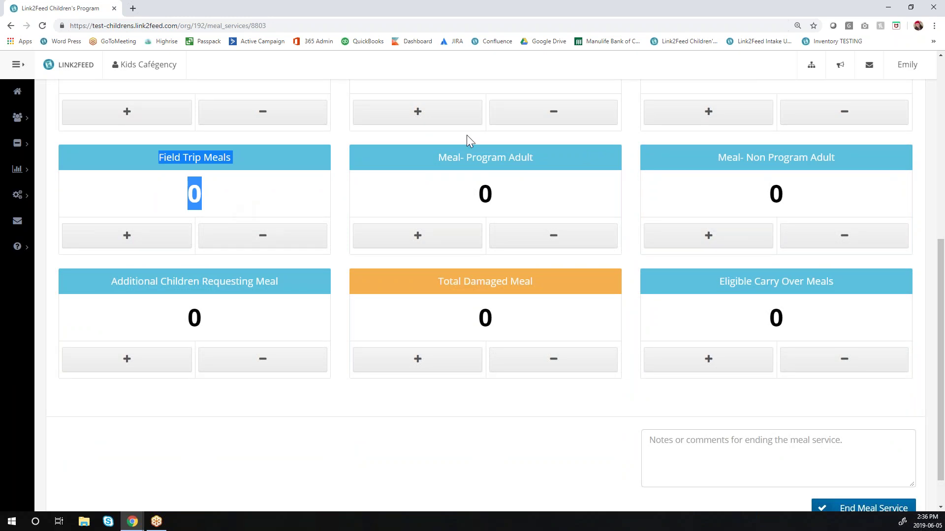
{"action": "left_click_drag", "start_coordinate": [434, 151], "coordinate": [814, 192]}
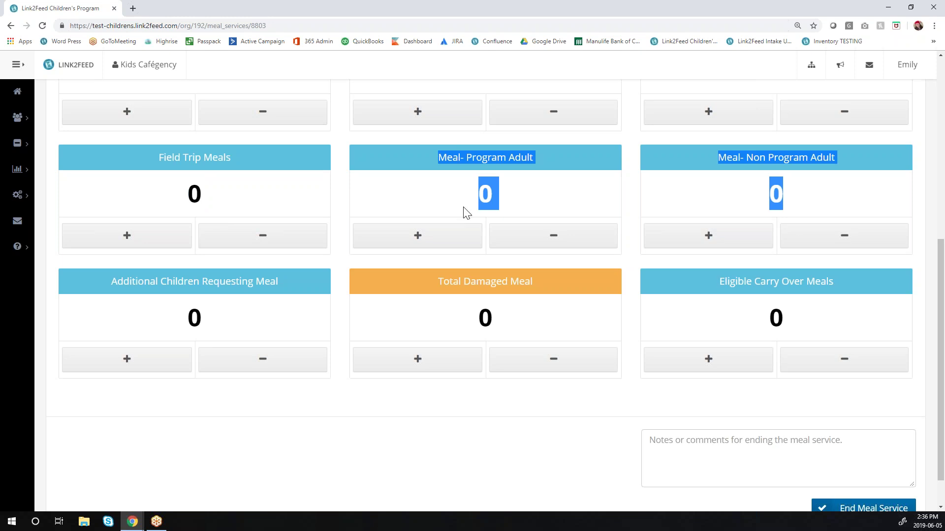
{"action": "left_click", "coordinate": [139, 298]}
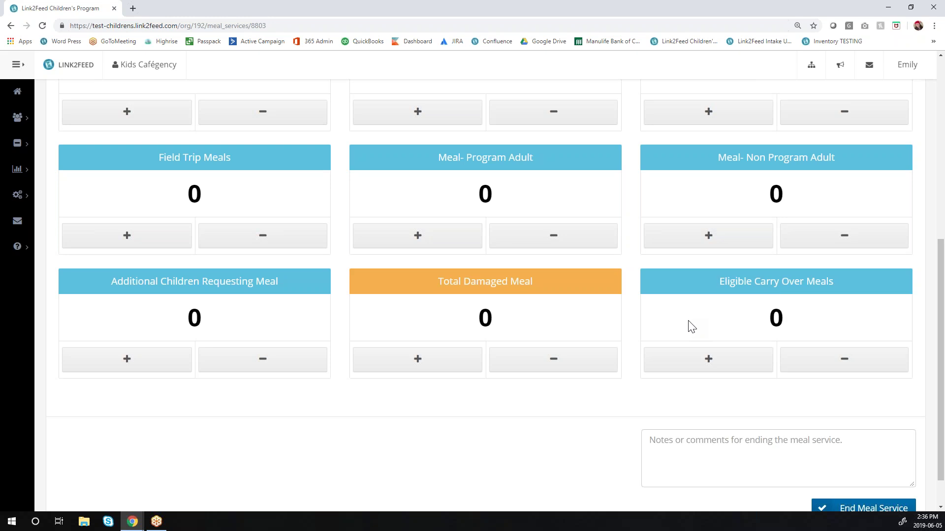
{"action": "scroll", "coordinate": [689, 322], "scroll_direction": "down", "scroll_amount": 1}
{"action": "left_click", "coordinate": [718, 413]}
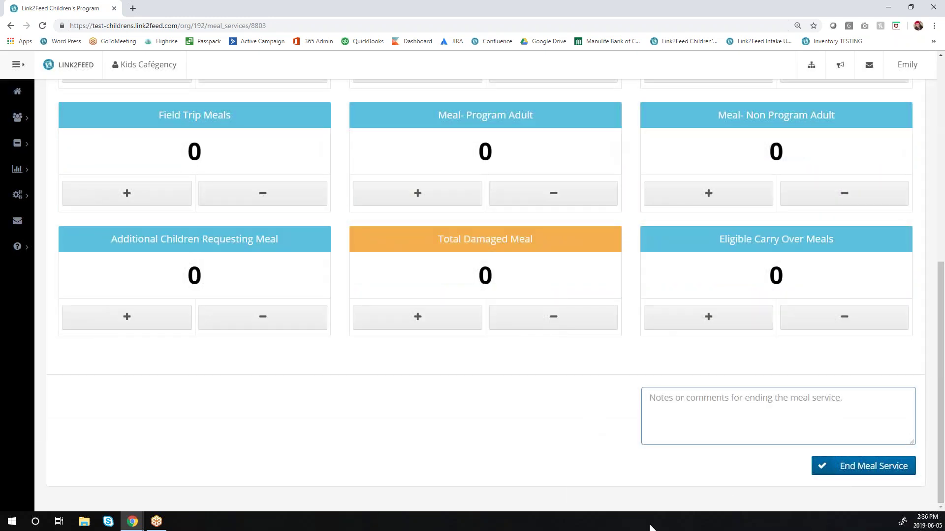
{"action": "left_click", "coordinate": [871, 465]}
{"action": "left_click", "coordinate": [518, 87]}
{"action": "left_click", "coordinate": [570, 77]}
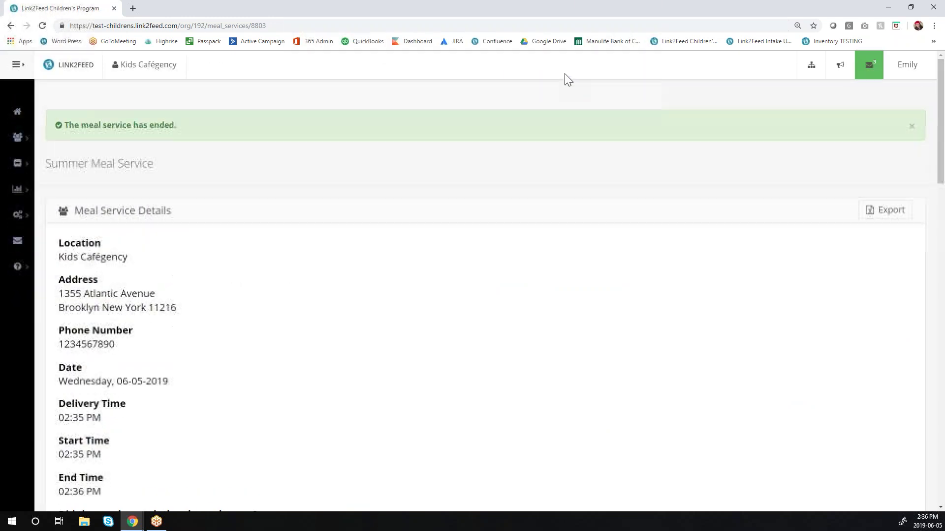
Step: Begin a new School Year report titled "Name" and schedule it to run Once Only
{"action": "mouse_move", "coordinate": [17, 194]}
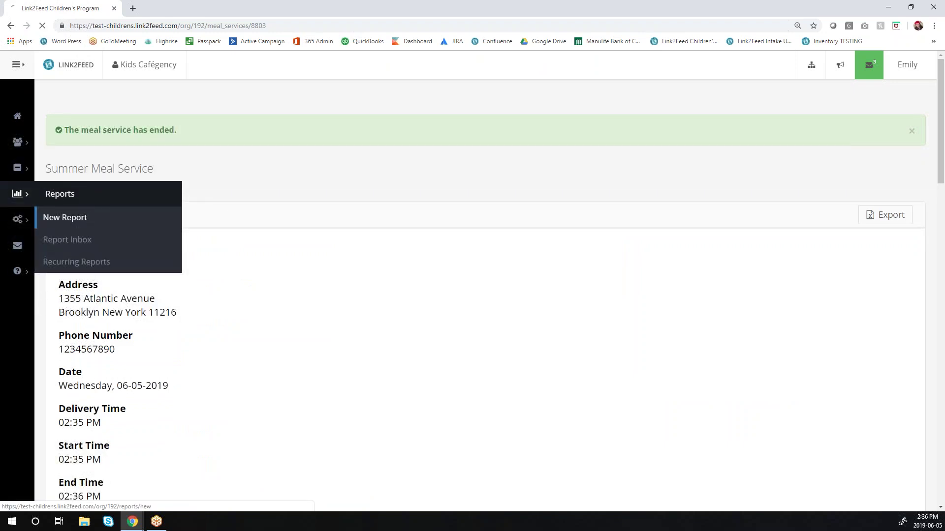
{"action": "left_click", "coordinate": [93, 220]}
{"action": "left_click", "coordinate": [441, 234]}
{"action": "left_click", "coordinate": [213, 219]}
{"action": "type", "text": "Name"}
{"action": "left_click", "coordinate": [561, 222]}
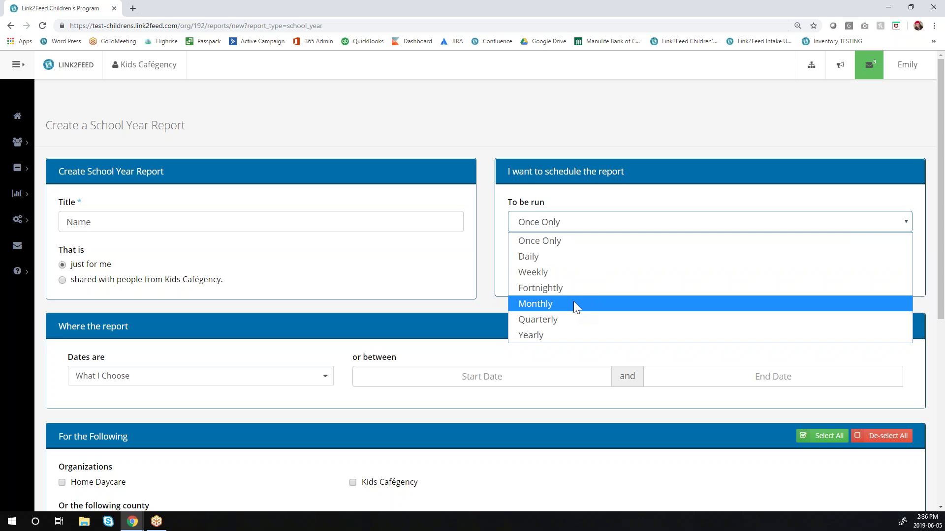
{"action": "left_click", "coordinate": [569, 246]}
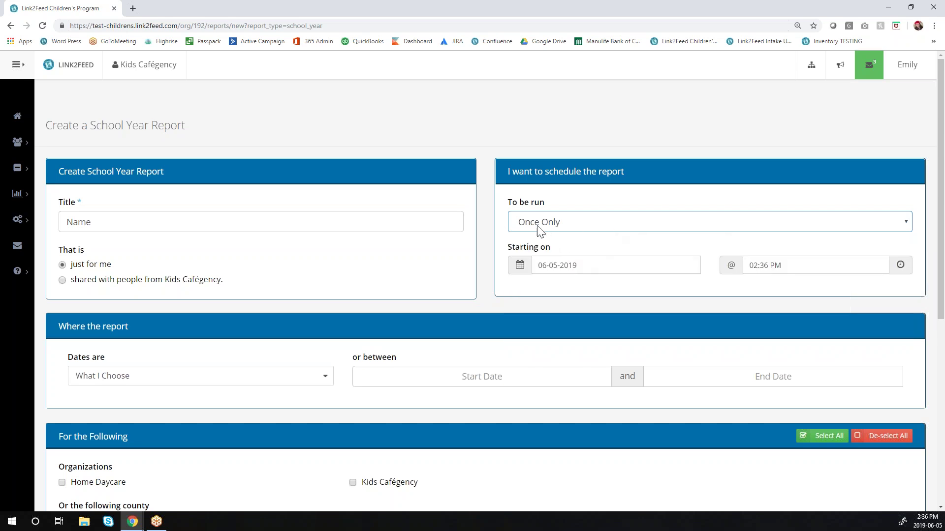
Step: Set the report's date range from 01-01-2019 to 06-01-2019
{"action": "scroll", "coordinate": [544, 229], "scroll_direction": "down", "scroll_amount": 2}
{"action": "left_click", "coordinate": [497, 281]}
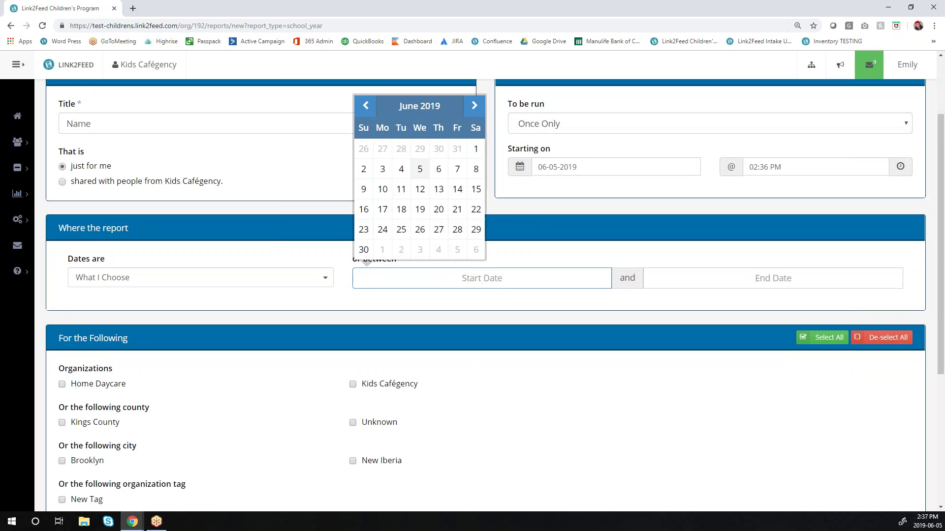
{"action": "left_click", "coordinate": [422, 111]}
{"action": "left_click", "coordinate": [373, 173]}
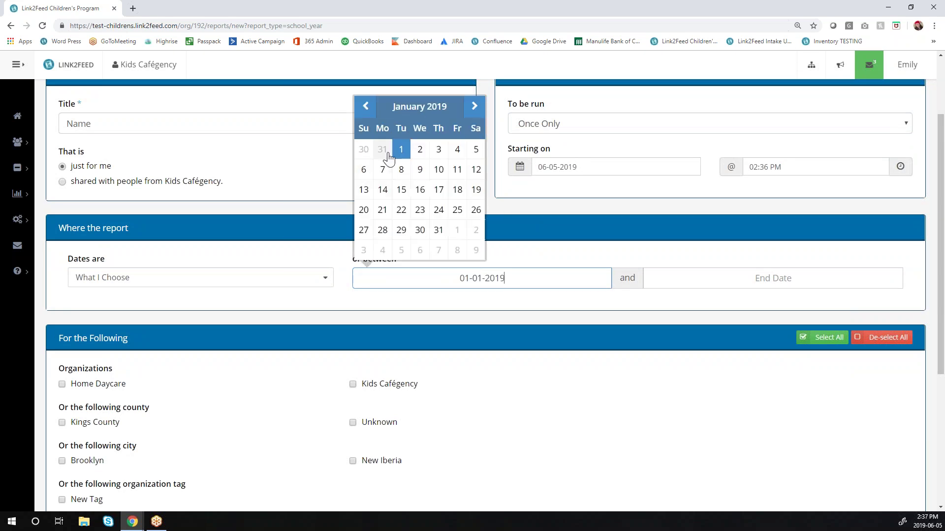
{"action": "left_click", "coordinate": [401, 150]}
{"action": "left_click", "coordinate": [698, 268]}
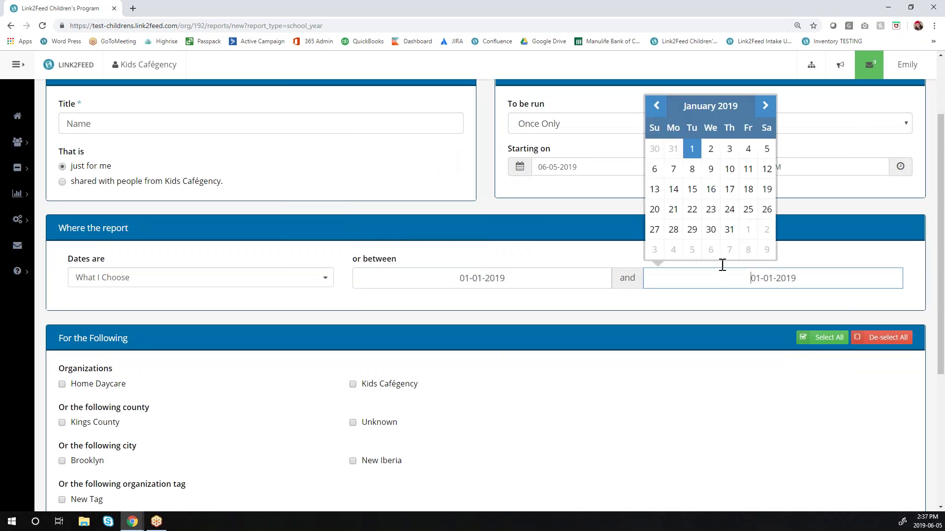
{"action": "left_click", "coordinate": [769, 105]}
{"action": "left_click", "coordinate": [765, 103]}
{"action": "left_click", "coordinate": [764, 102]}
{"action": "left_click", "coordinate": [764, 104]}
{"action": "left_click", "coordinate": [764, 104]}
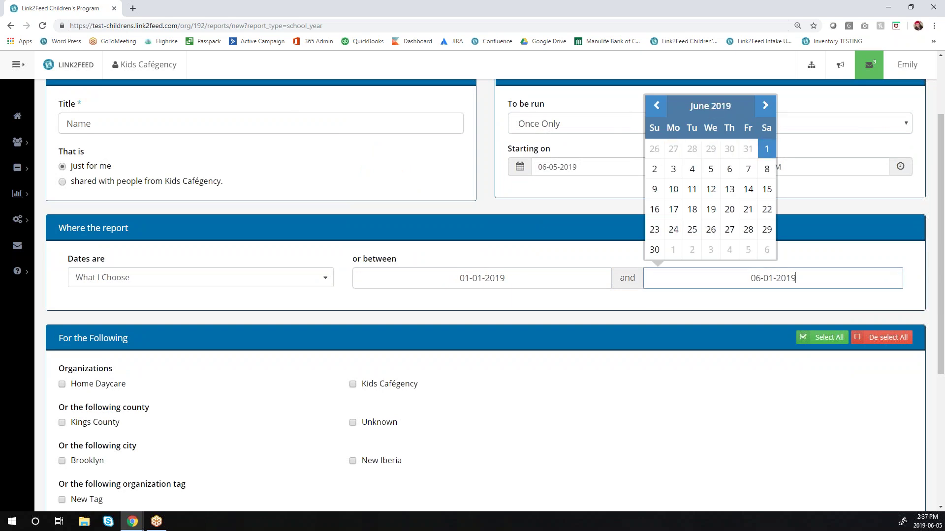
{"action": "left_click", "coordinate": [786, 150]}
Step: Include the Kids Cafégency and Home Daycare organizations in the report
{"action": "scroll", "coordinate": [588, 309], "scroll_direction": "down", "scroll_amount": 1}
{"action": "left_click", "coordinate": [381, 338]}
{"action": "left_click", "coordinate": [90, 337]}
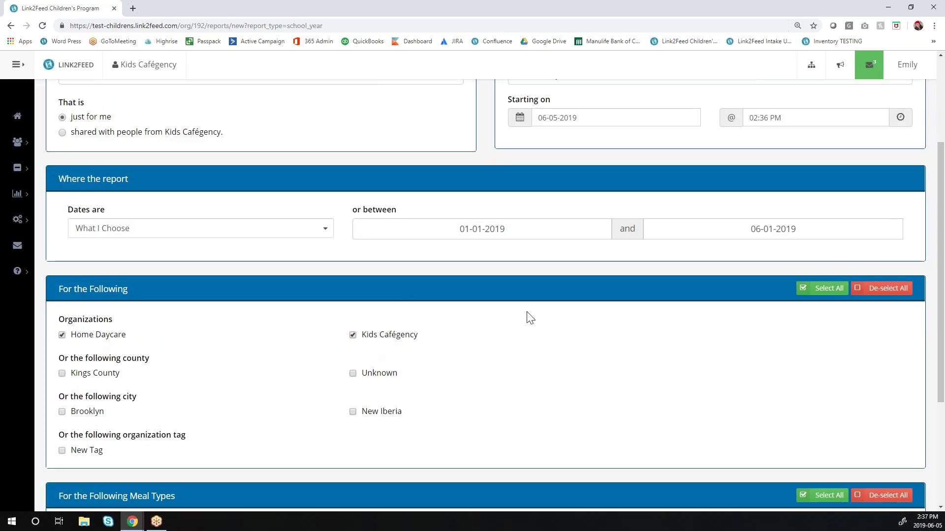
Step: Include all meal types and all participant types in the report, and create it
{"action": "scroll", "coordinate": [530, 317], "scroll_direction": "down", "scroll_amount": 3}
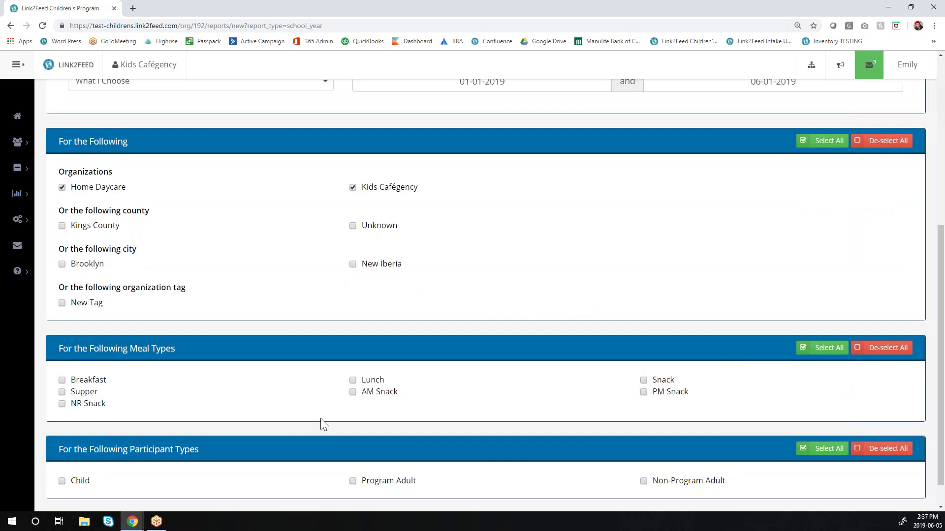
{"action": "left_click", "coordinate": [370, 380]}
{"action": "left_click", "coordinate": [381, 393]}
{"action": "left_click", "coordinate": [823, 348]}
{"action": "scroll", "coordinate": [746, 417], "scroll_direction": "down", "scroll_amount": 1}
{"action": "left_click", "coordinate": [828, 417]}
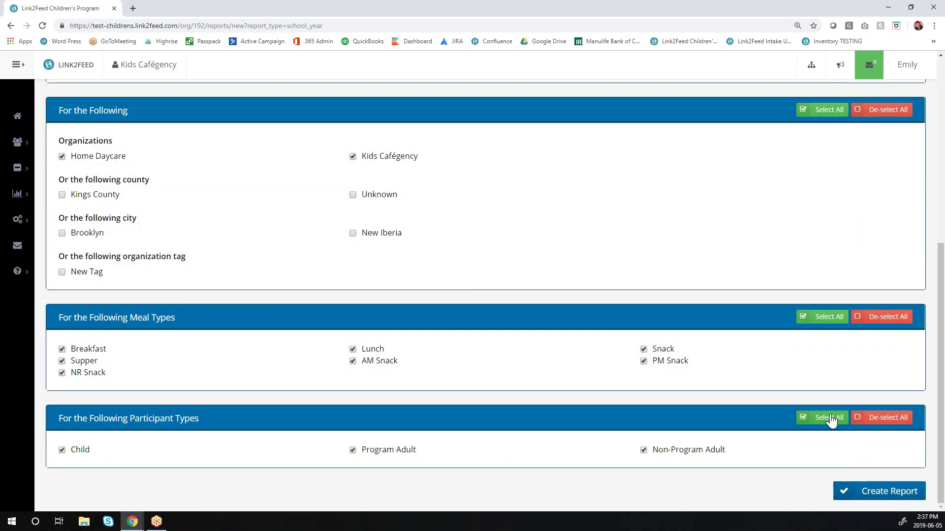
{"action": "left_click", "coordinate": [893, 497]}
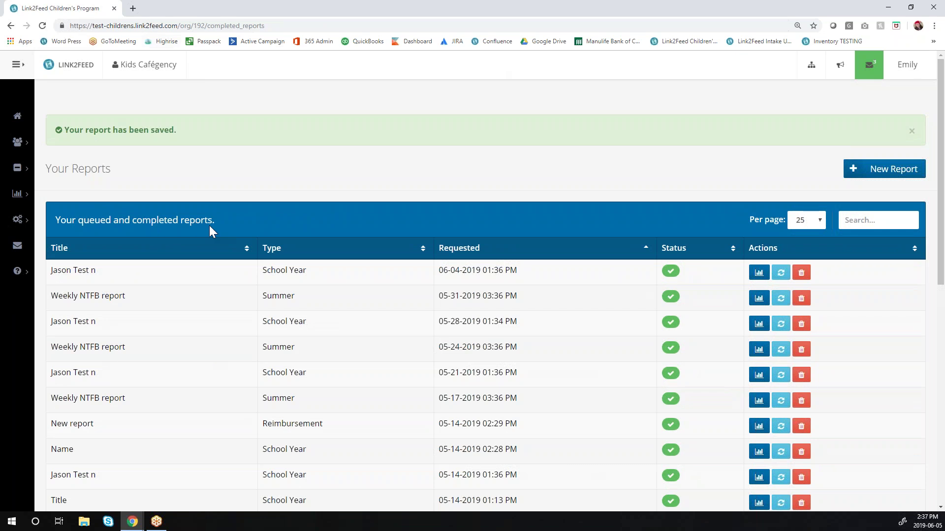
{"action": "left_click", "coordinate": [759, 273]}
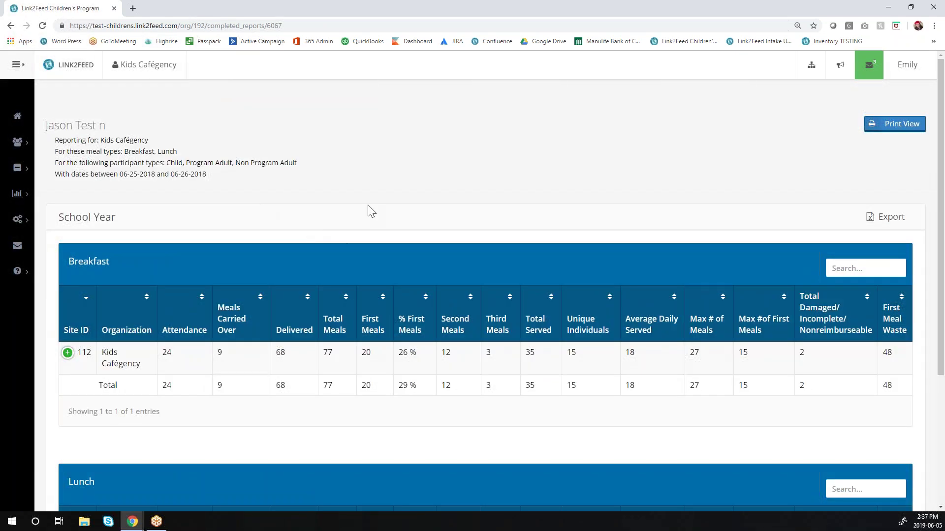
{"action": "key", "text": "ctrl+minus"}
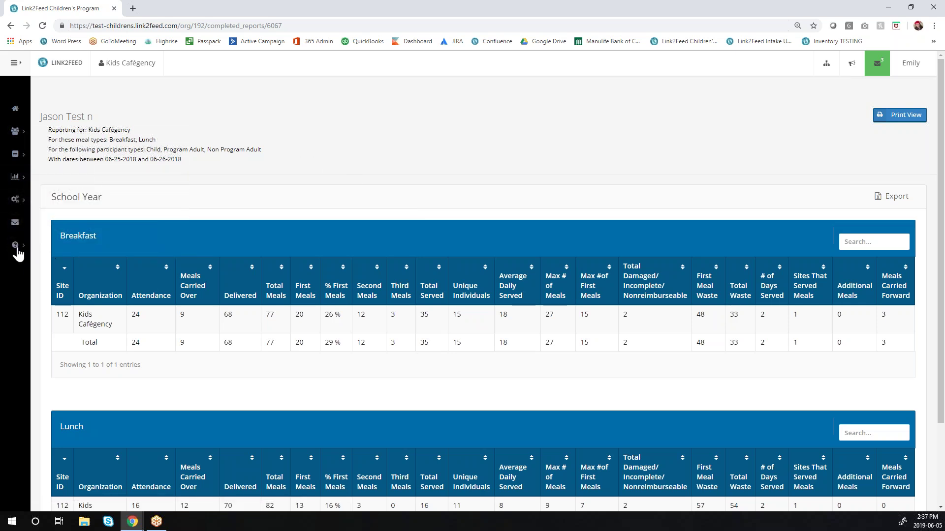
Step: Open the new support ticket page from the support options and close it again
{"action": "mouse_move", "coordinate": [14, 248]}
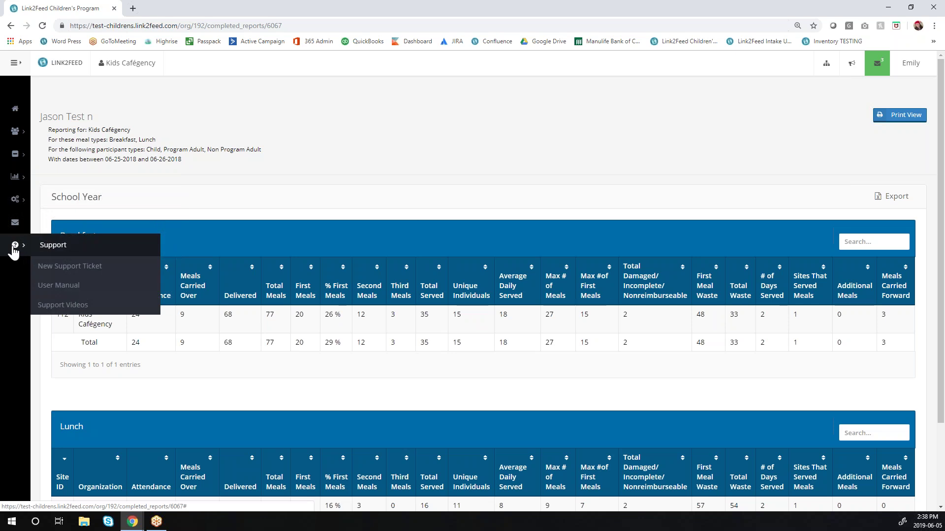
{"action": "left_click", "coordinate": [70, 266]}
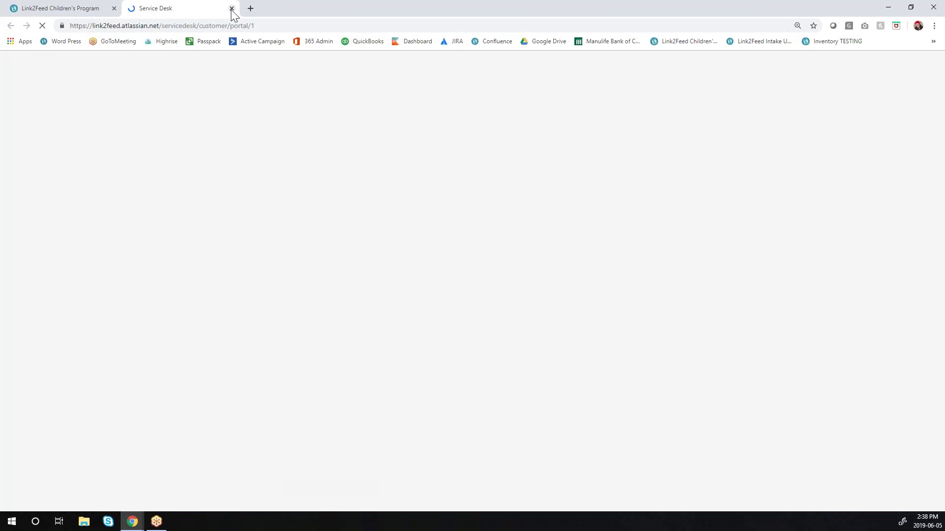
{"action": "left_click", "coordinate": [231, 9]}
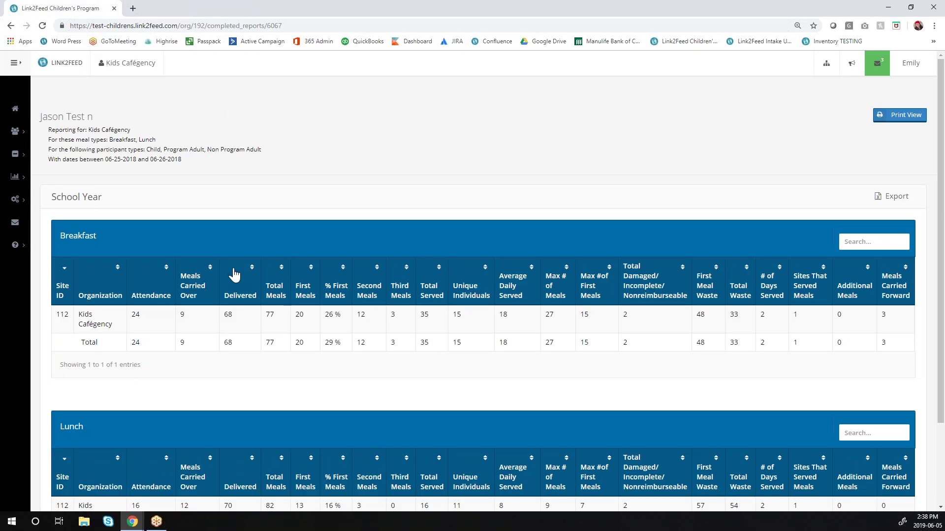
Step: Open the User Manual, view the article on starting a Summer meal service using the Error Log feature, and close it
{"action": "mouse_move", "coordinate": [15, 245]}
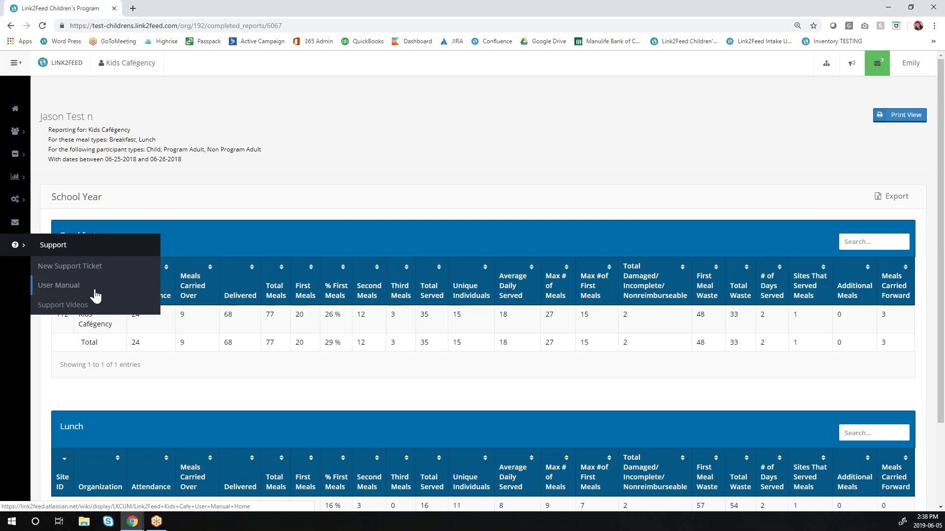
{"action": "left_click", "coordinate": [98, 296]}
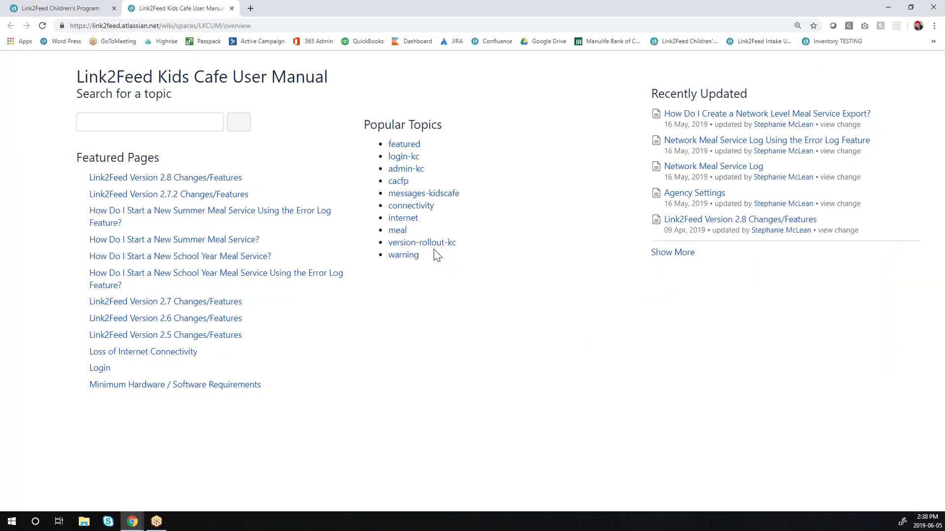
{"action": "left_click", "coordinate": [179, 210]}
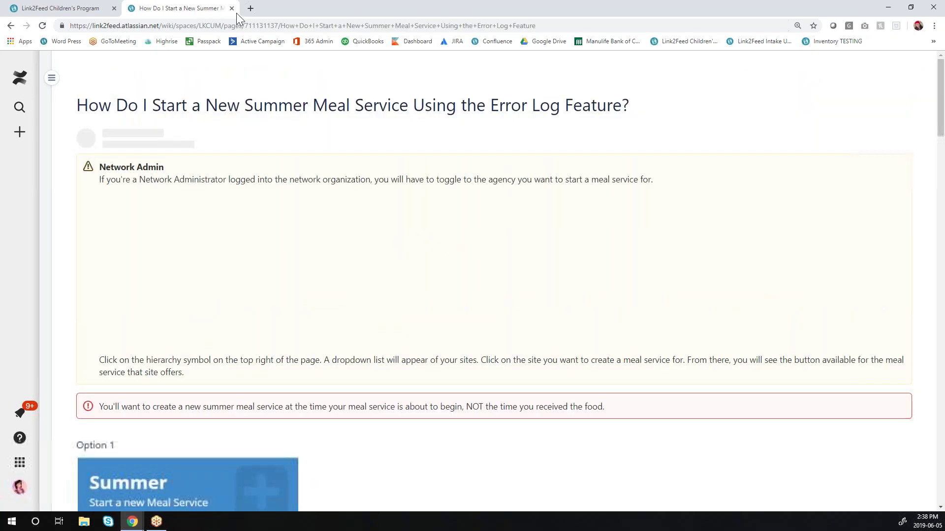
{"action": "left_click", "coordinate": [232, 9]}
Step: Show the available support options again
{"action": "mouse_move", "coordinate": [15, 244]}
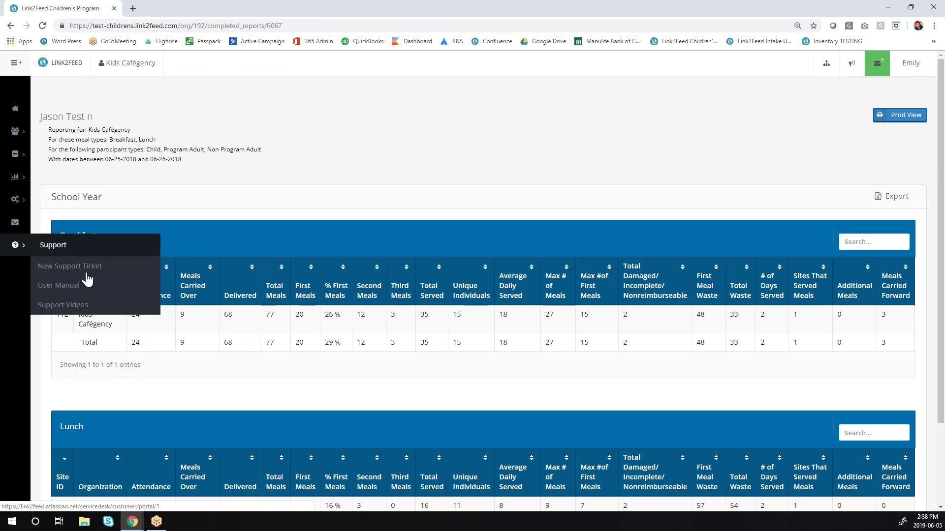